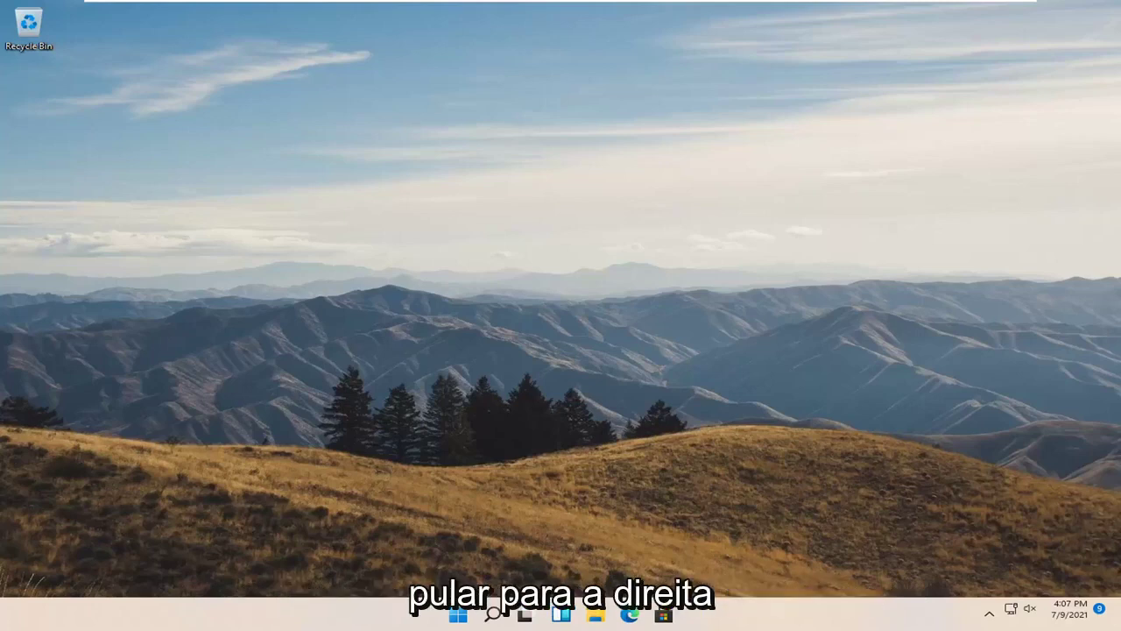
Search Windows for 'group policy' and open the Edit group policy result
click(493, 615)
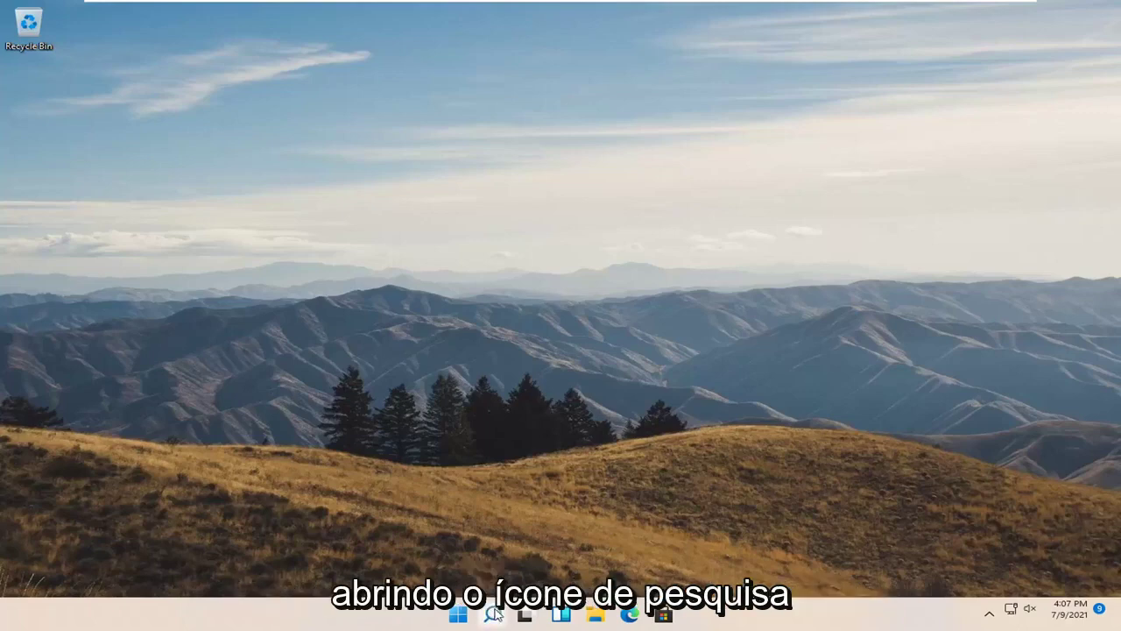
text(group policy)
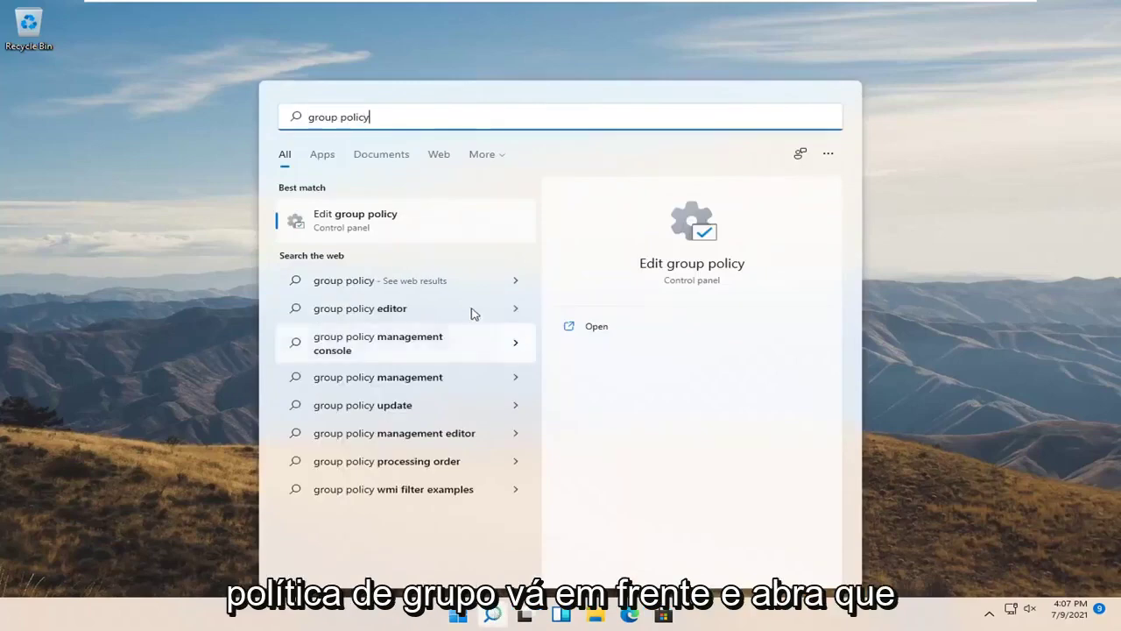
click(359, 224)
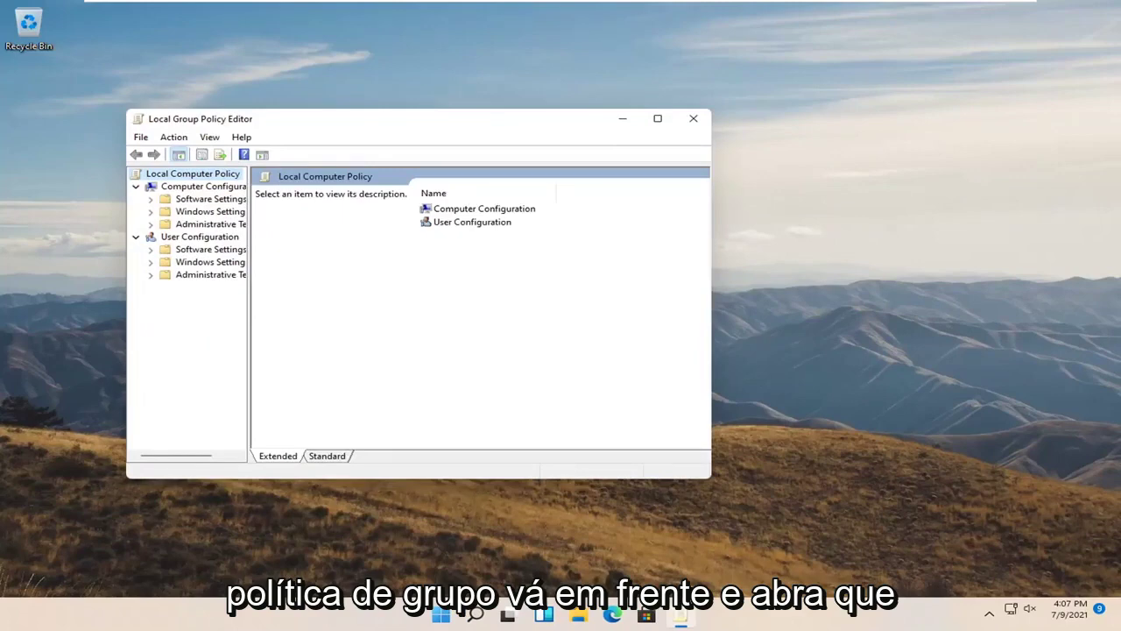
Maximize the editor, widen the tree, and go to Windows Components > BitLocker Drive Encryption > Operating System Drives
click(658, 118)
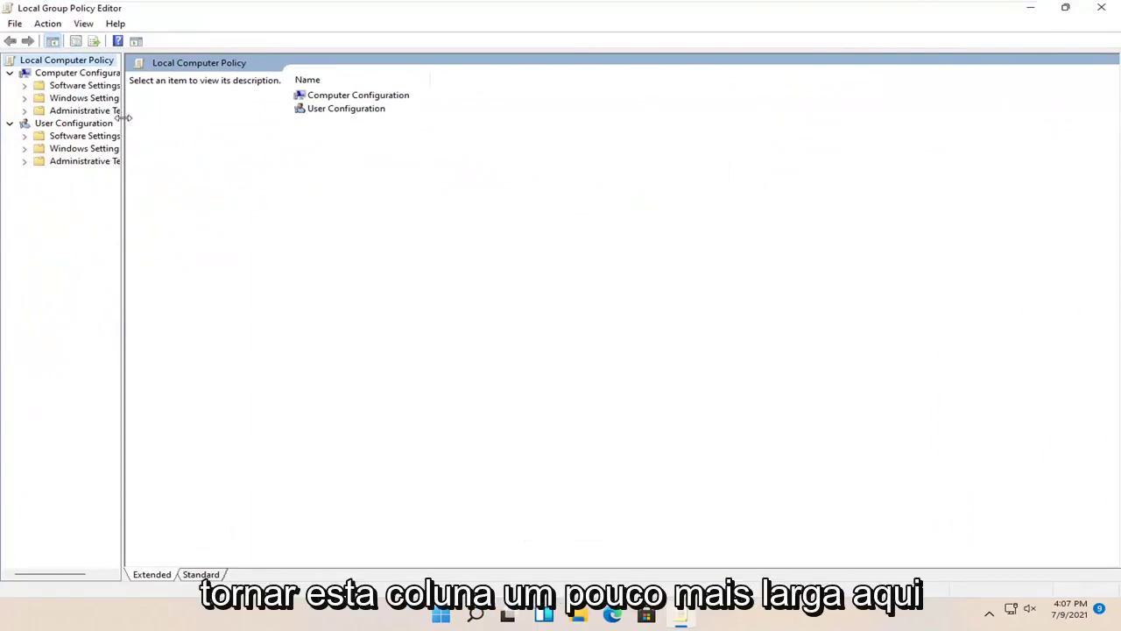
drag(124, 117, 213, 120)
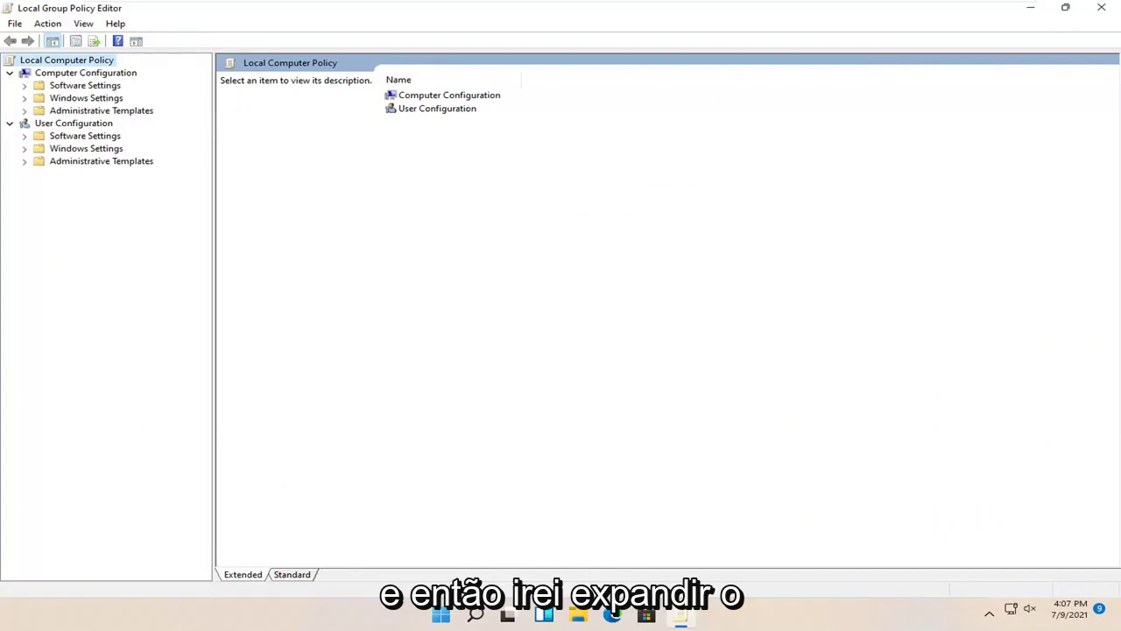
click(93, 111)
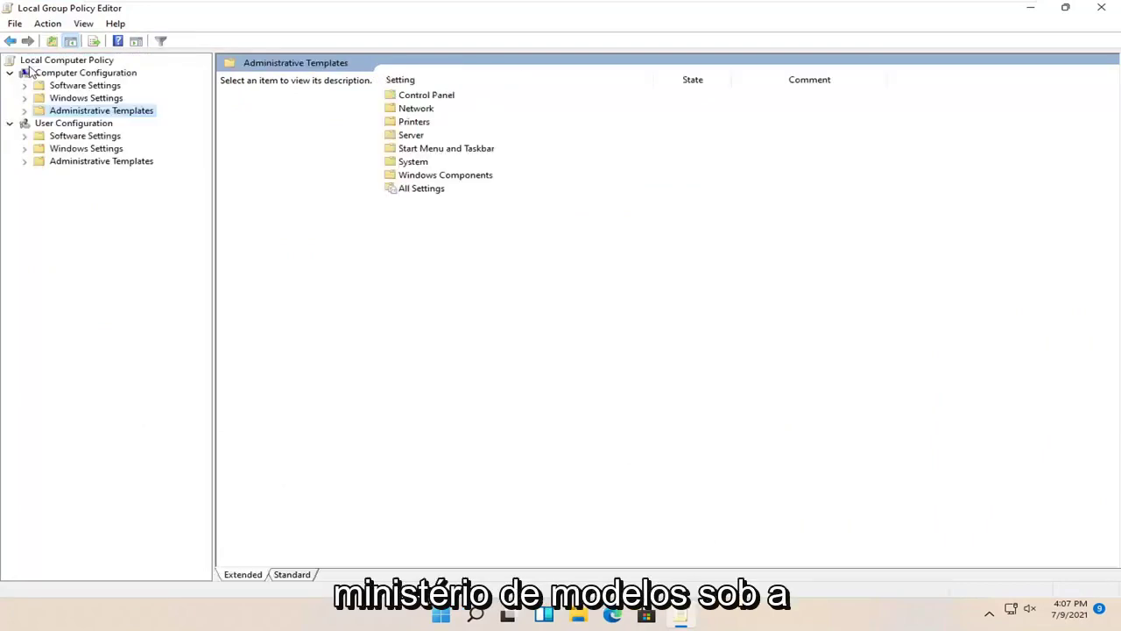
double_click(87, 113)
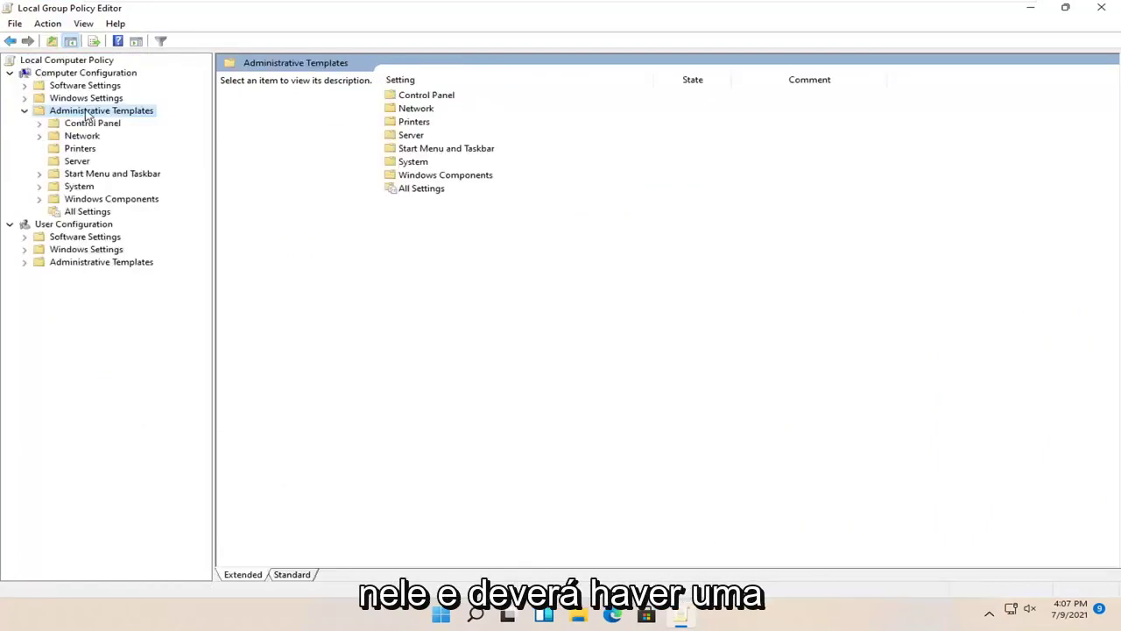
double_click(88, 201)
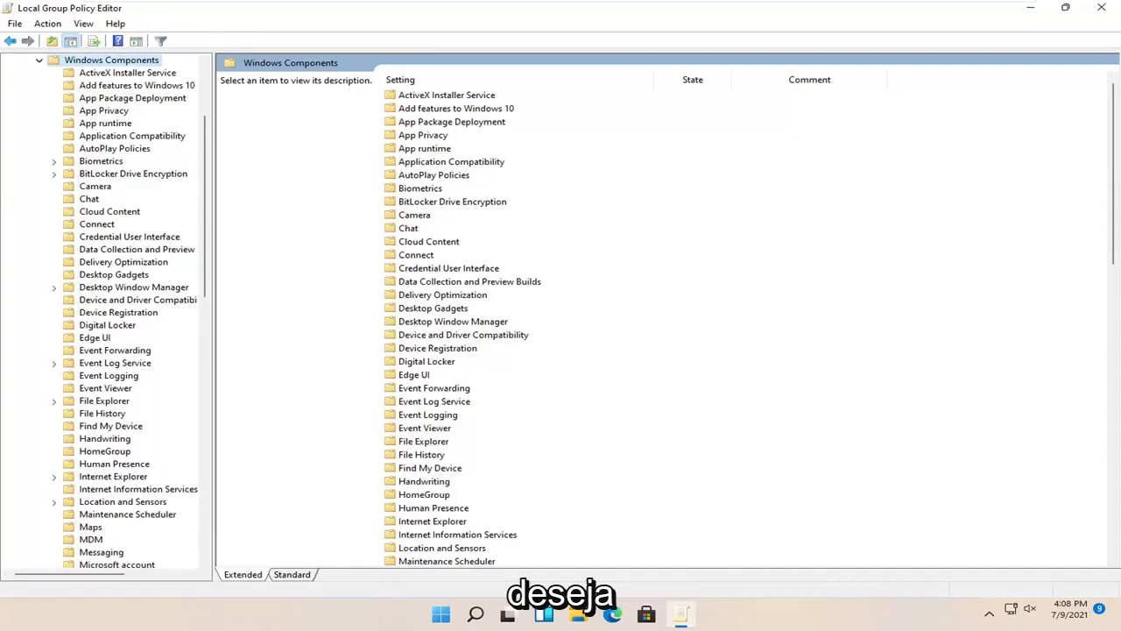
double_click(100, 174)
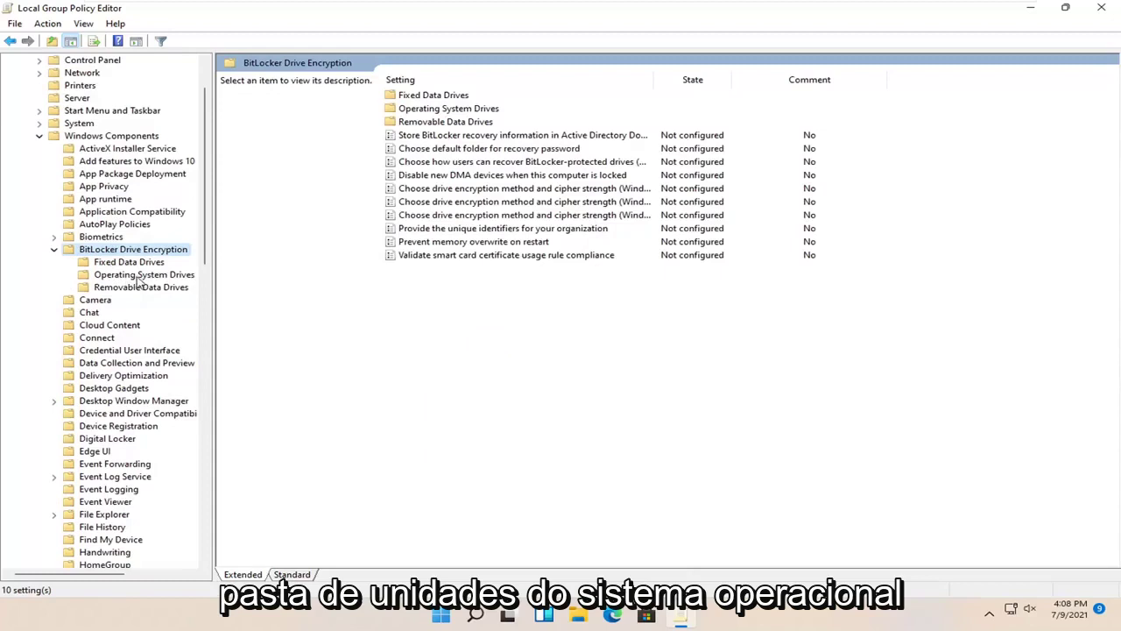
click(138, 277)
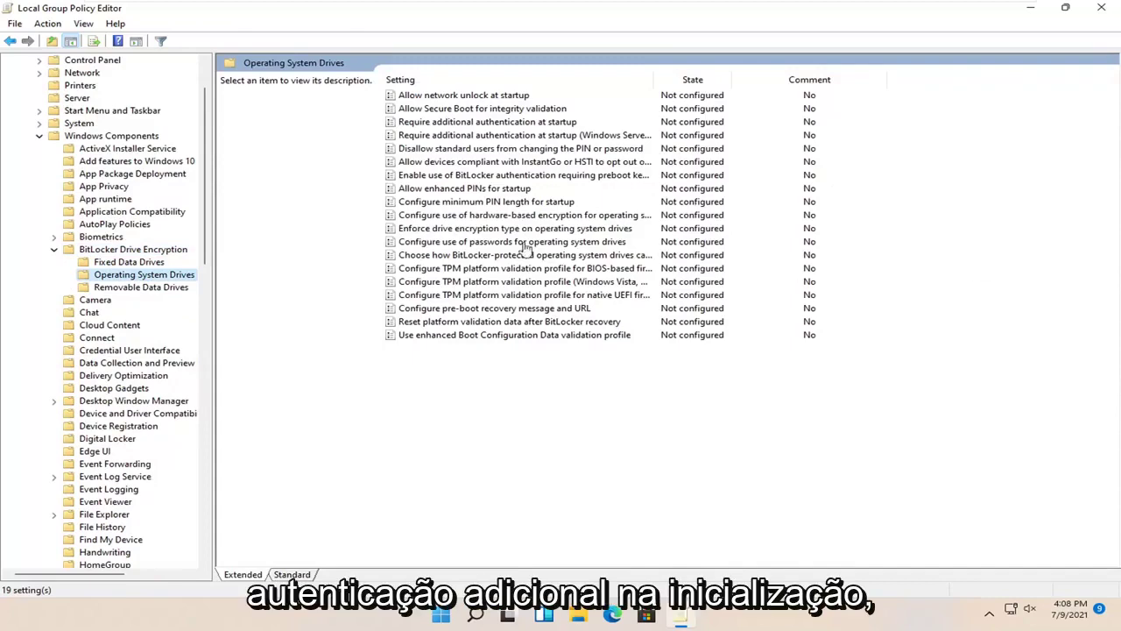
Open the 'Require additional authentication at startup' policy and review its options
double_click(499, 123)
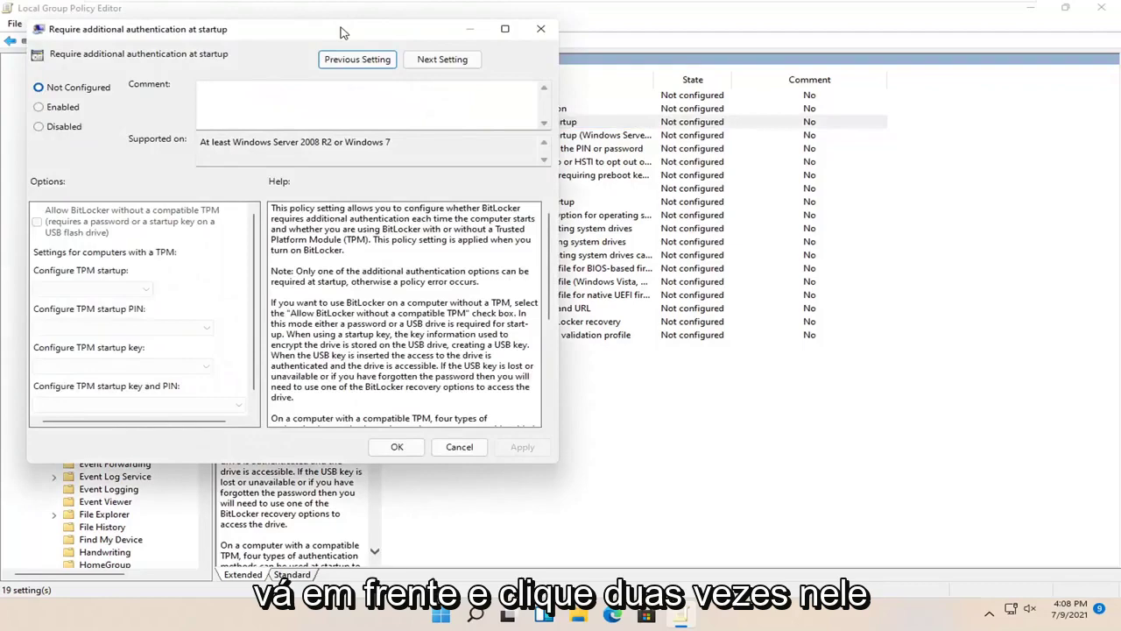
drag(346, 32, 638, 83)
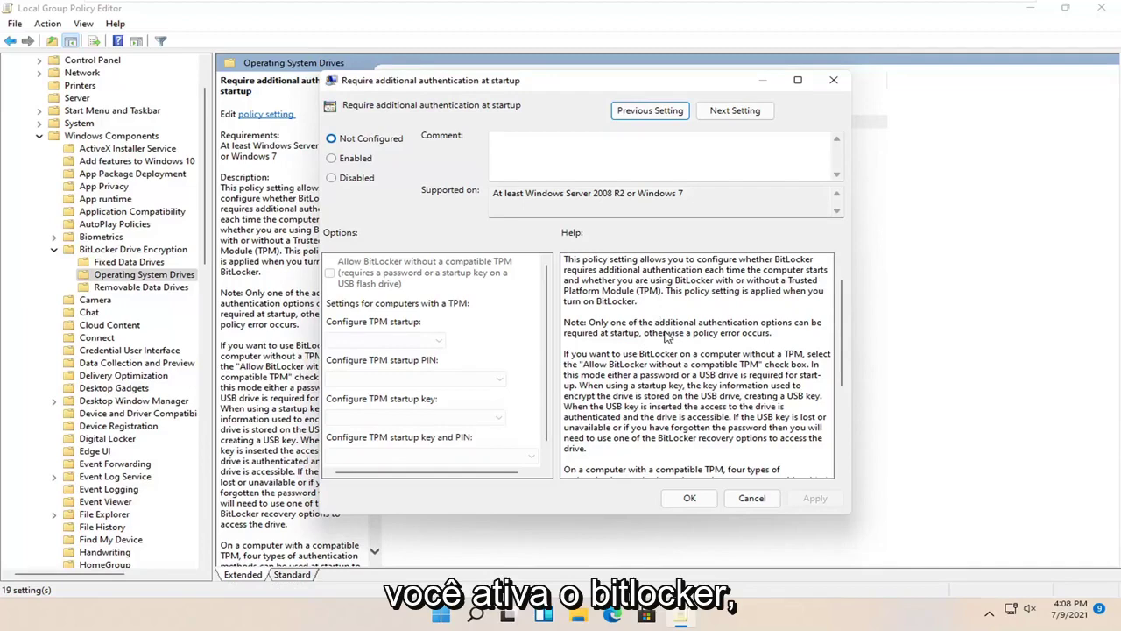
scroll(662, 333, down, 1)
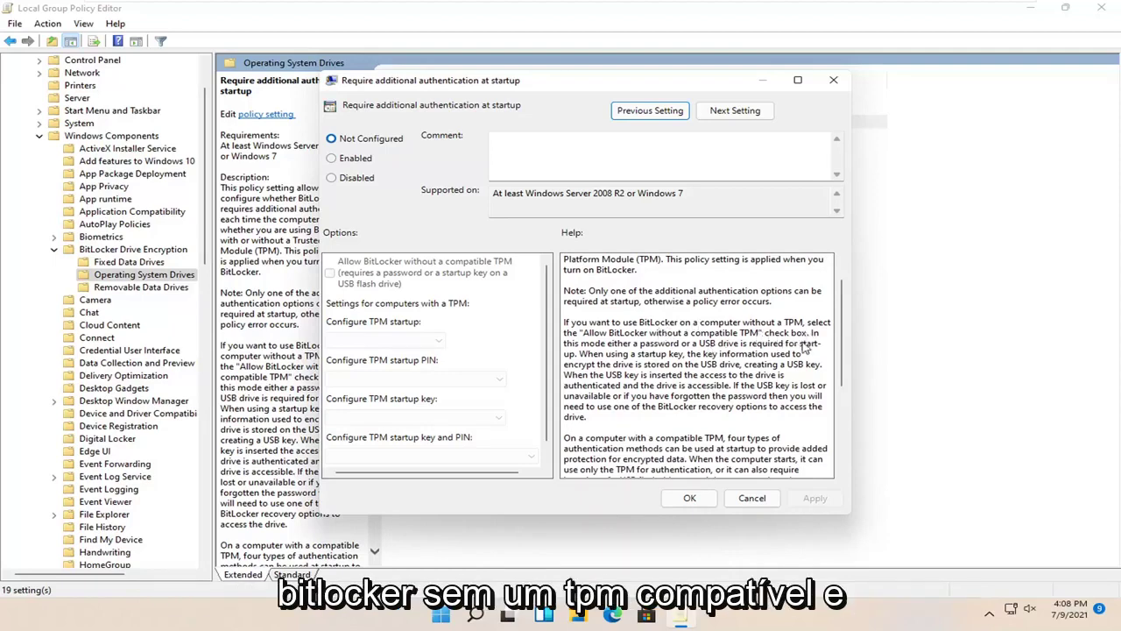
scroll(740, 342, down, 5)
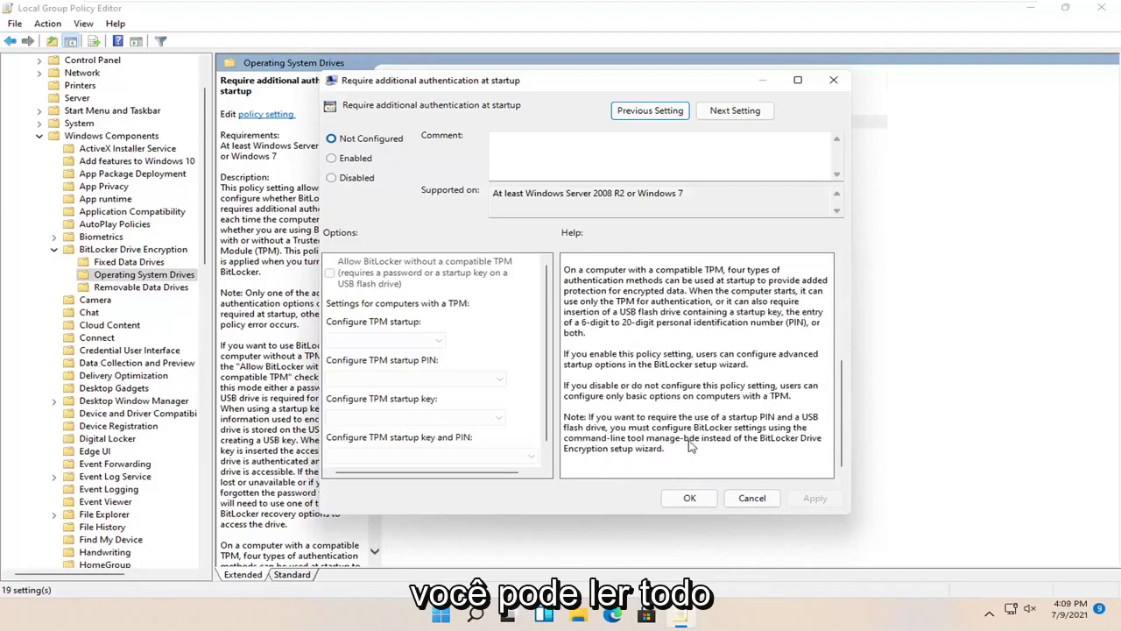
scroll(699, 377, up, 5)
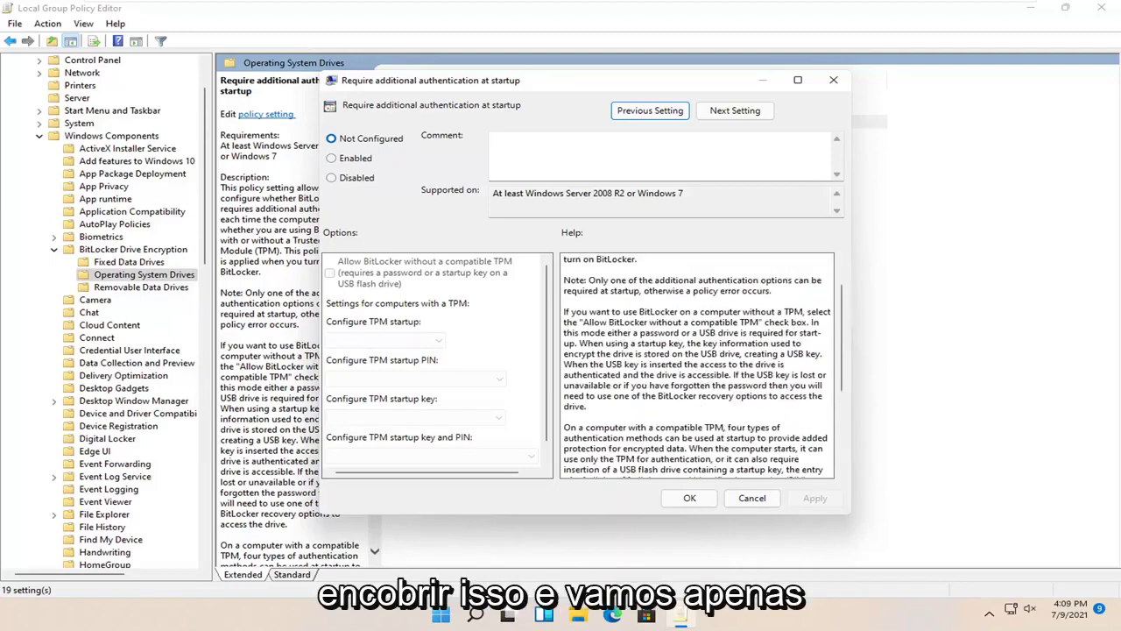
Enable the policy, keeping BitLocker without a compatible TPM and Allow startup PIN with TPM, and apply
click(353, 160)
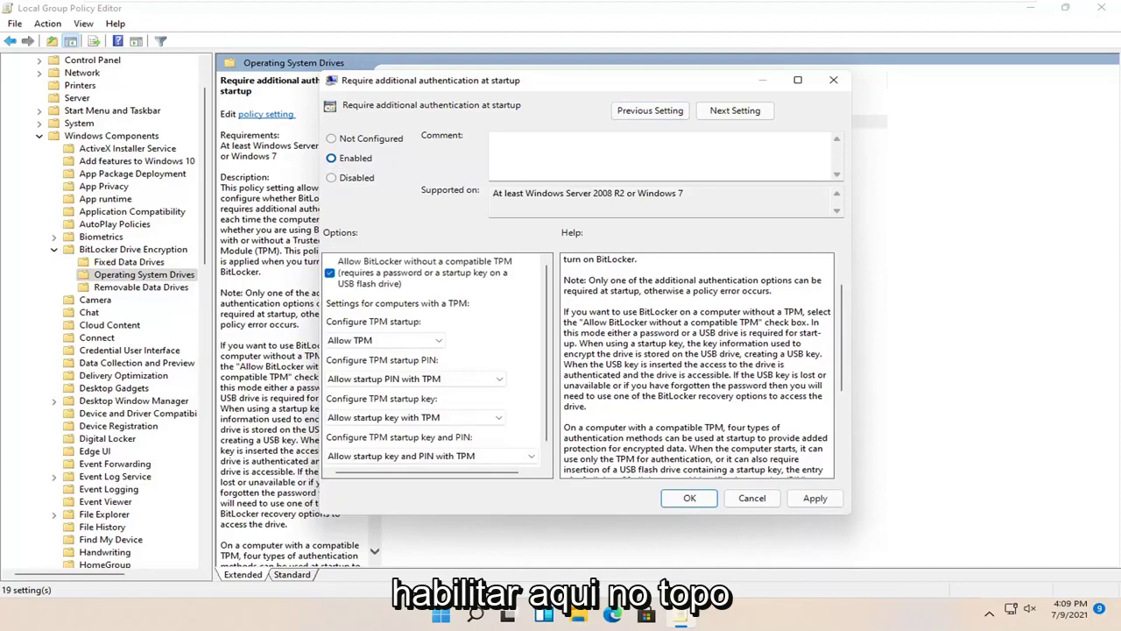
scroll(544, 347, down, 1)
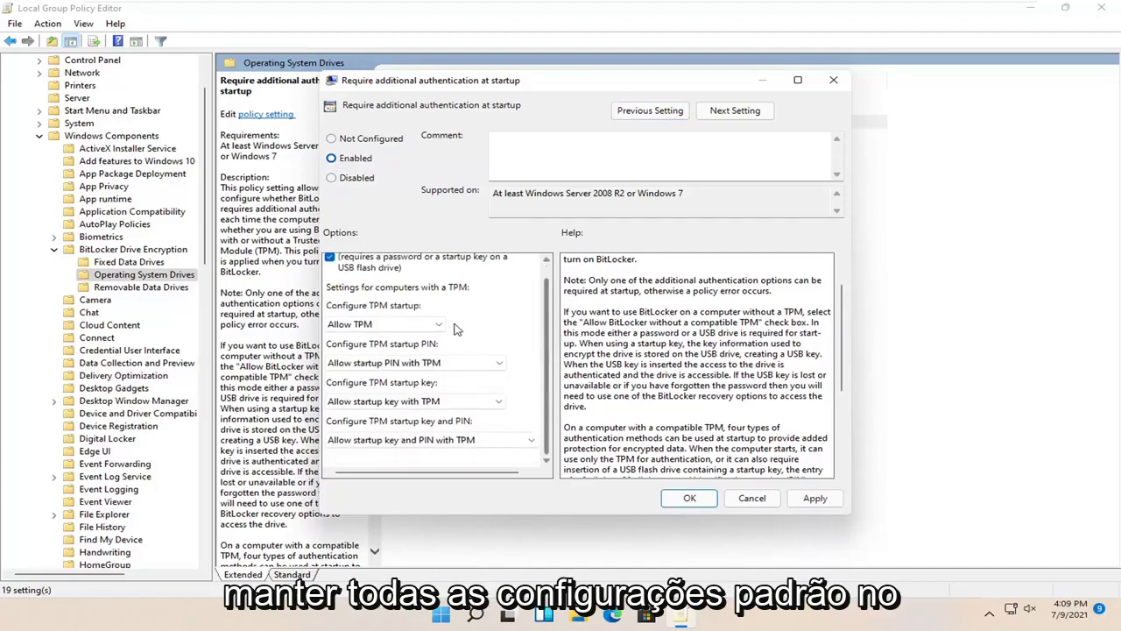
click(462, 361)
click(447, 376)
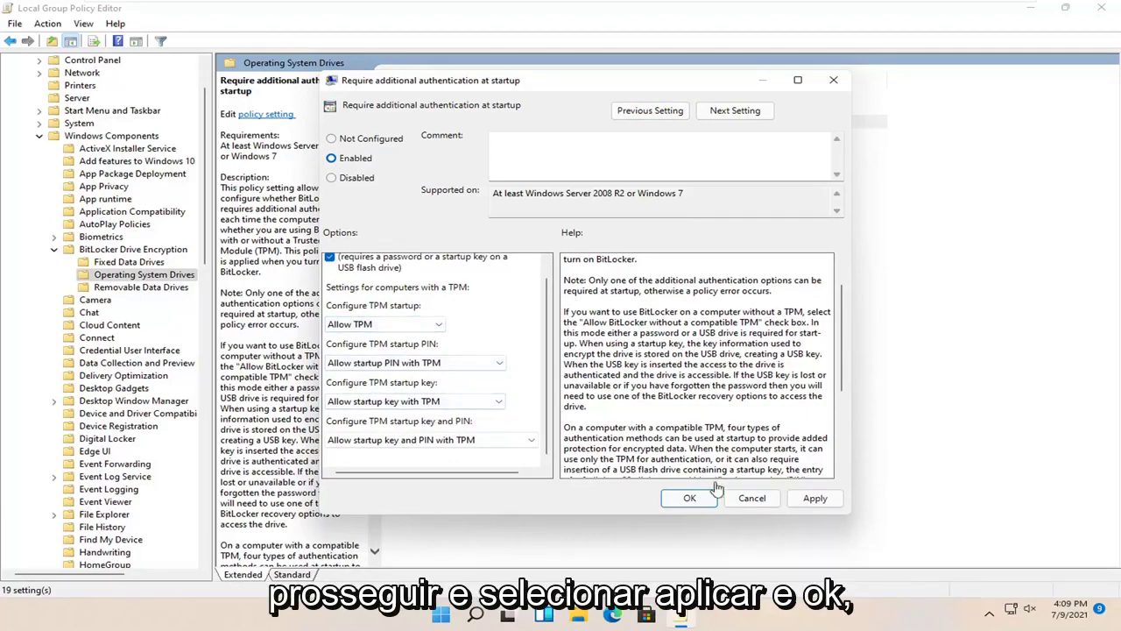
click(815, 498)
click(689, 497)
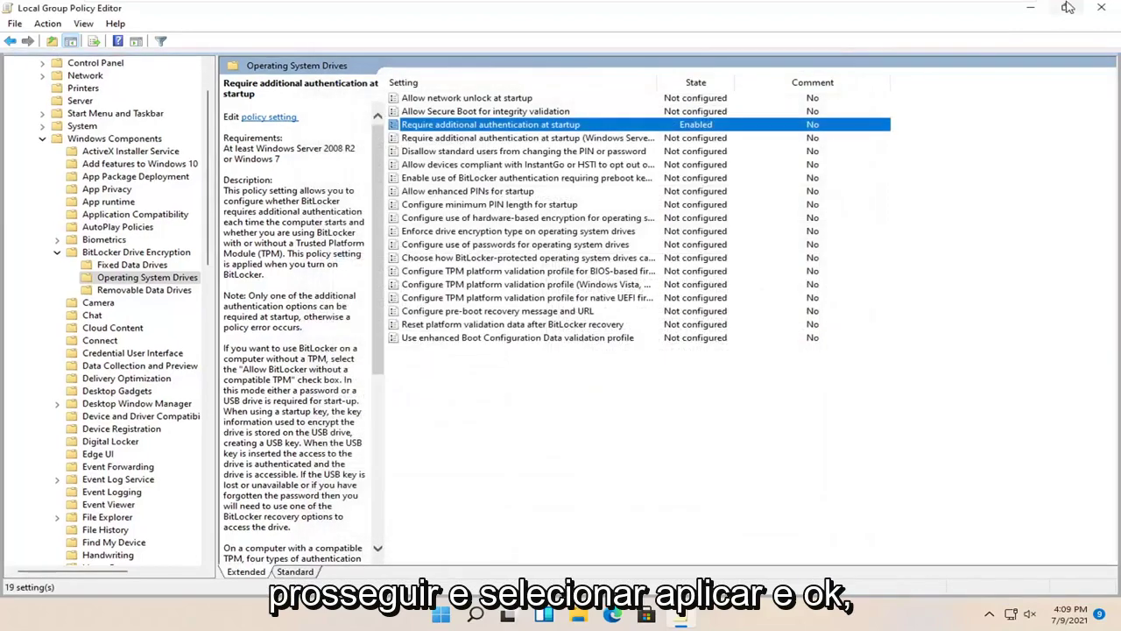
Close the policy editor and choose Turn on BitLocker for Local Disk (C:) under This PC
click(1101, 7)
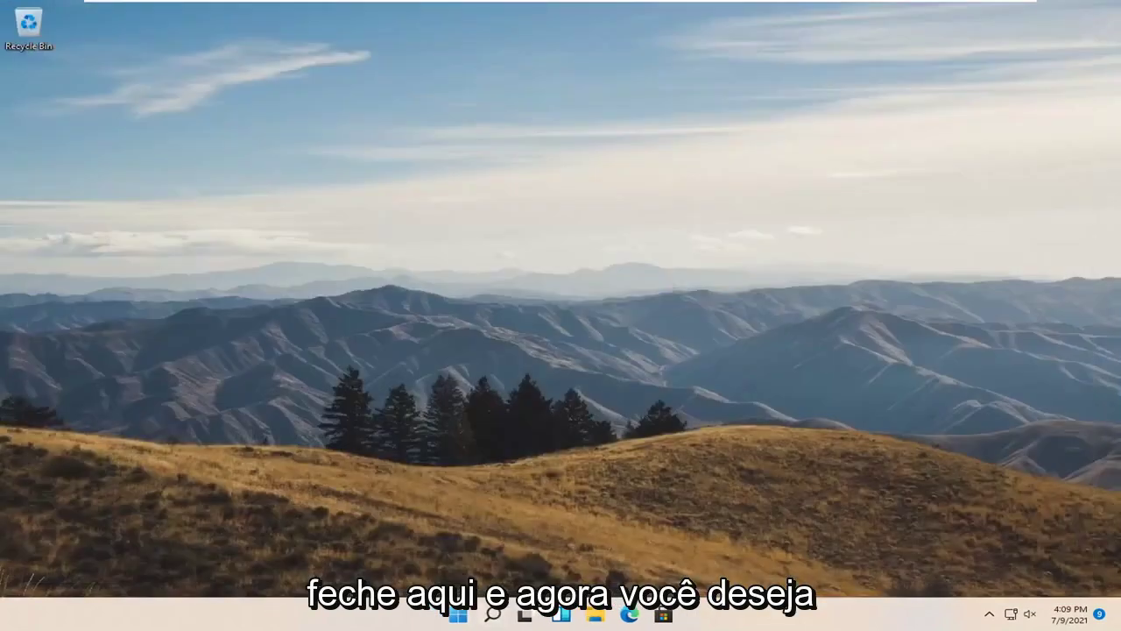
click(596, 616)
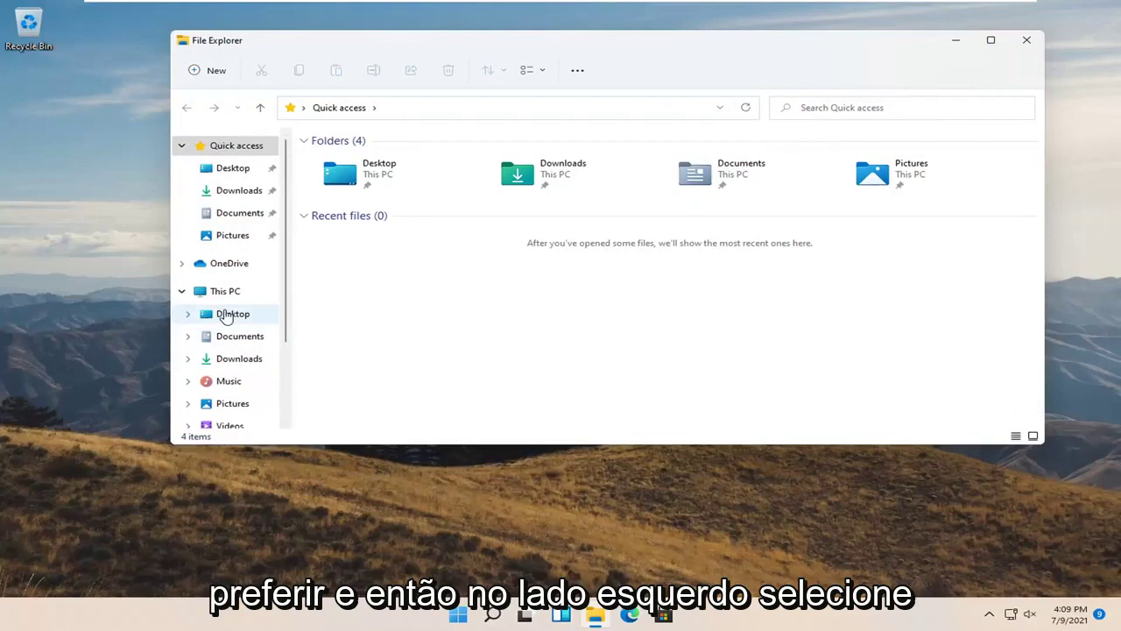
click(233, 298)
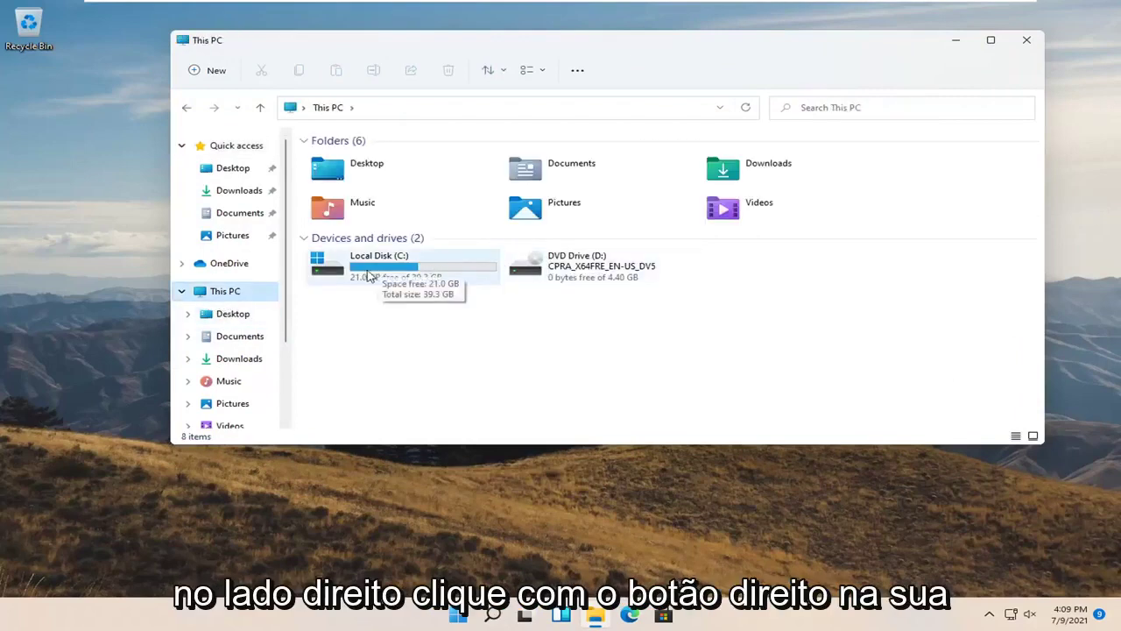
click(376, 273)
right_click(377, 274)
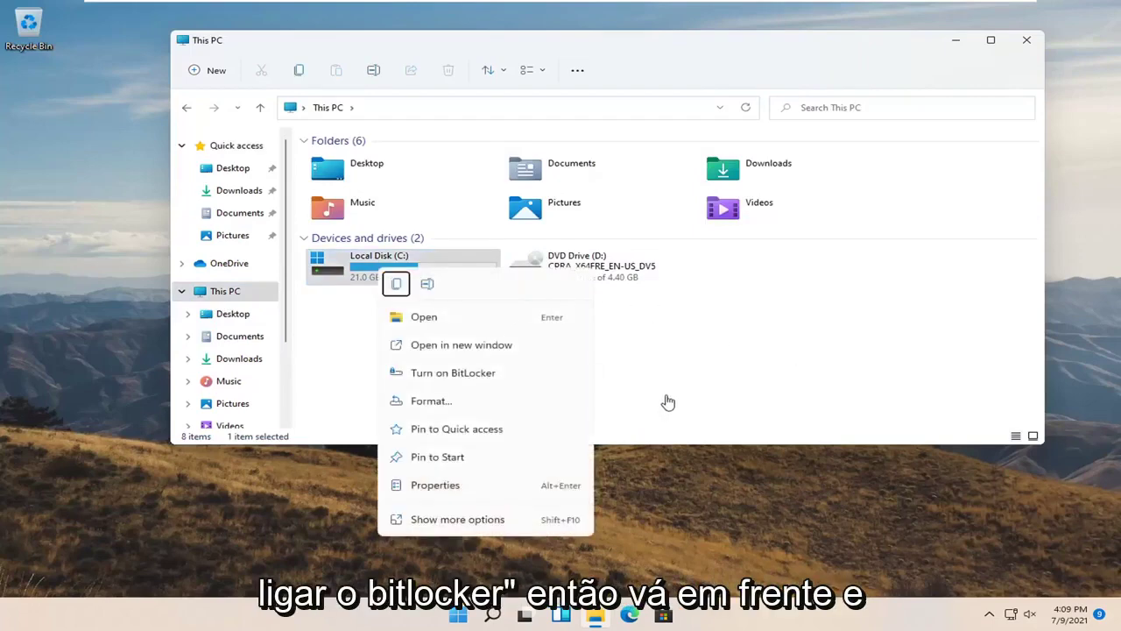
click(468, 379)
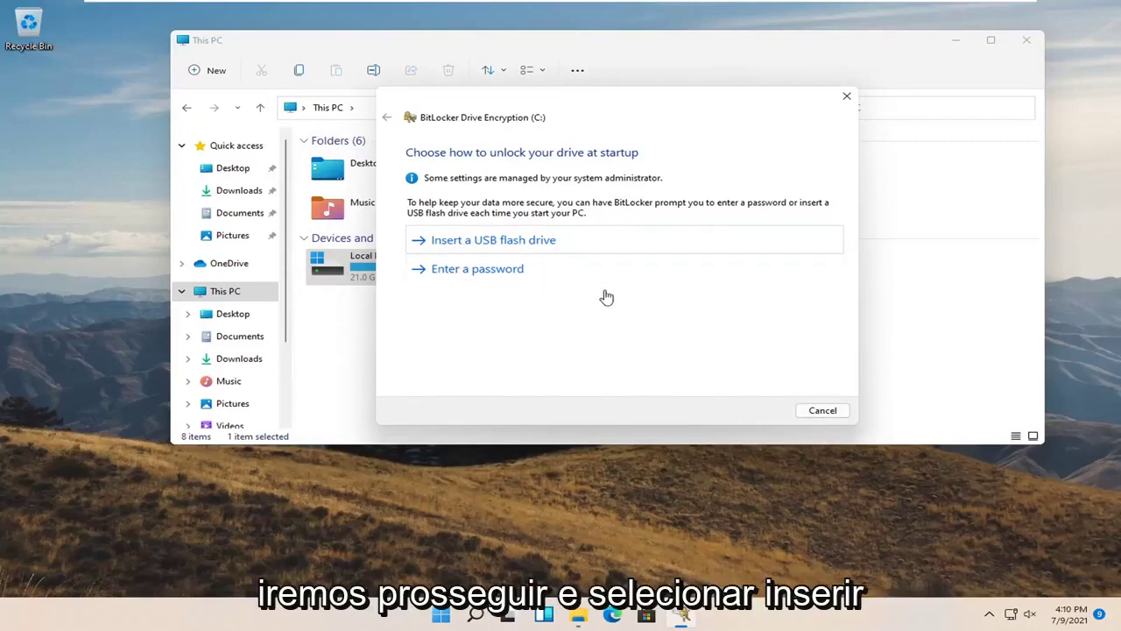
Choose password unlocking and try a first, too-short startup password in both fields
click(508, 272)
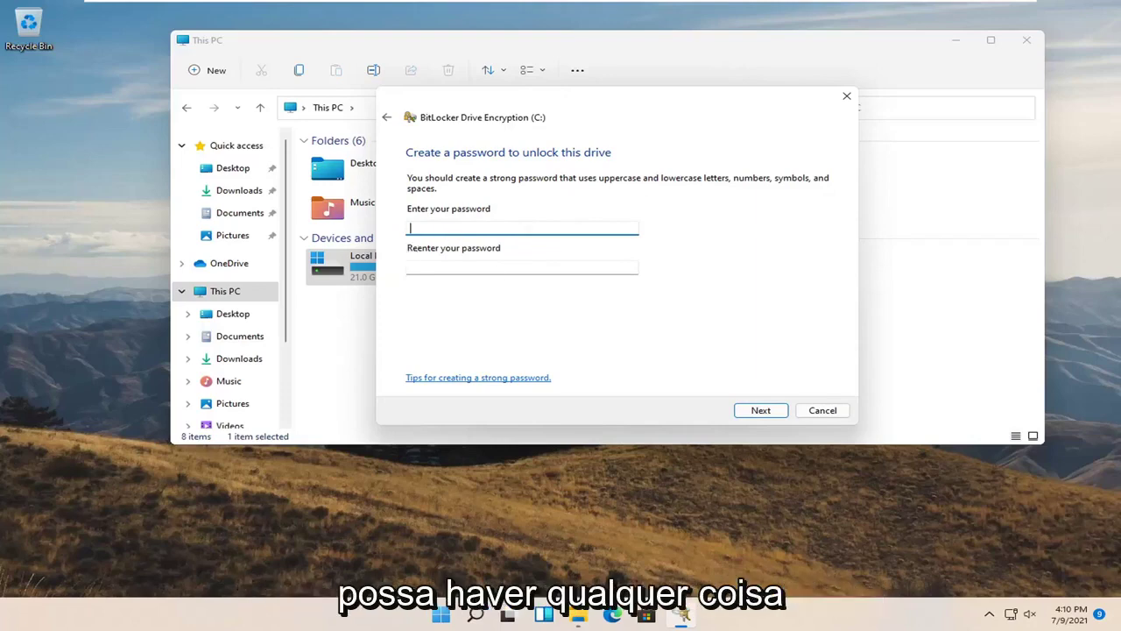
text(3)
key(Tab)
text(123)
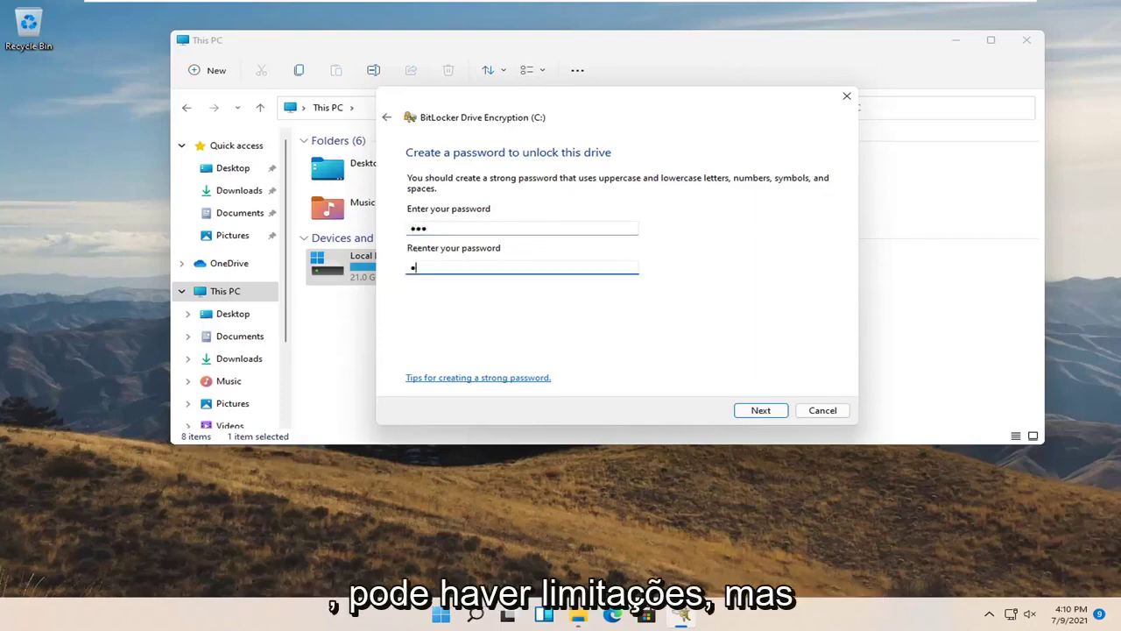
click(762, 412)
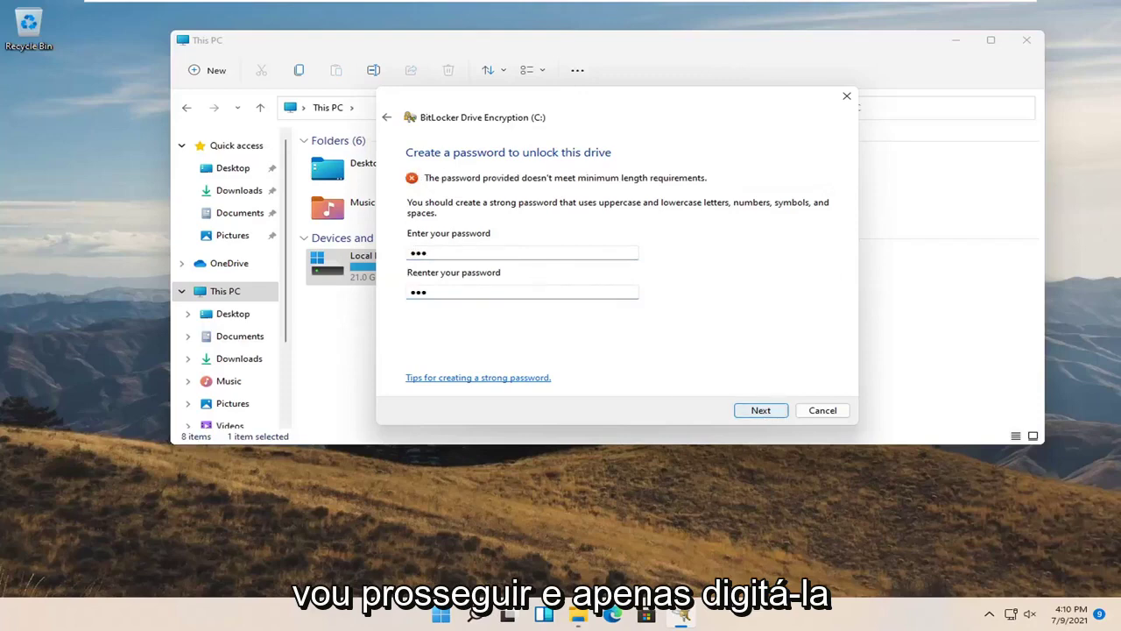
Lengthen both password entries by one character and retry
click(446, 258)
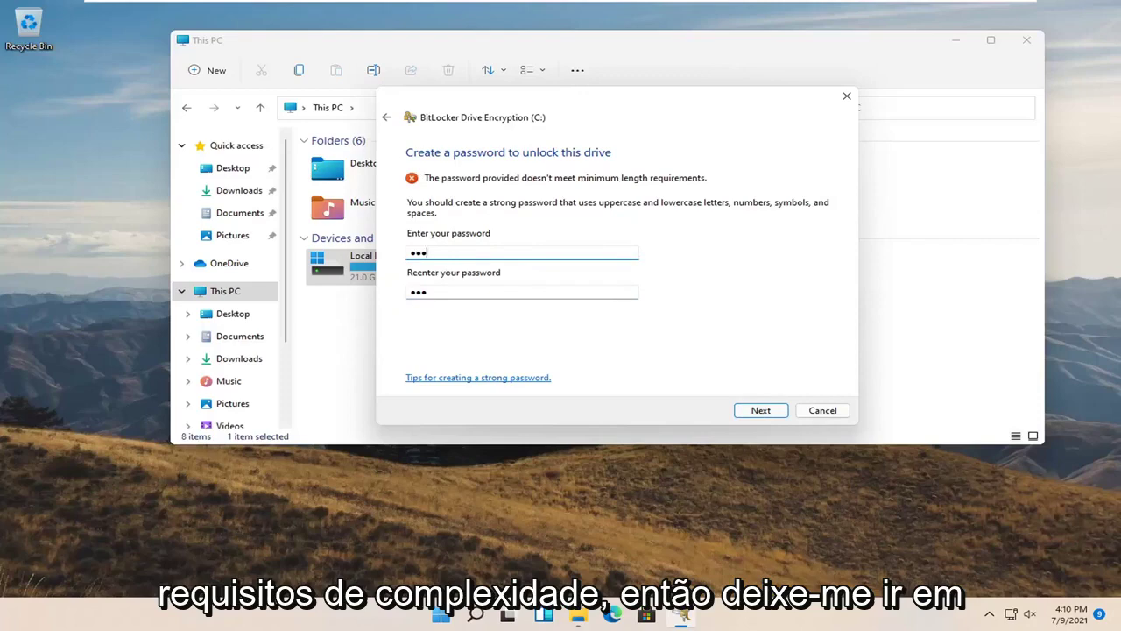
text(a)
key(Tab)
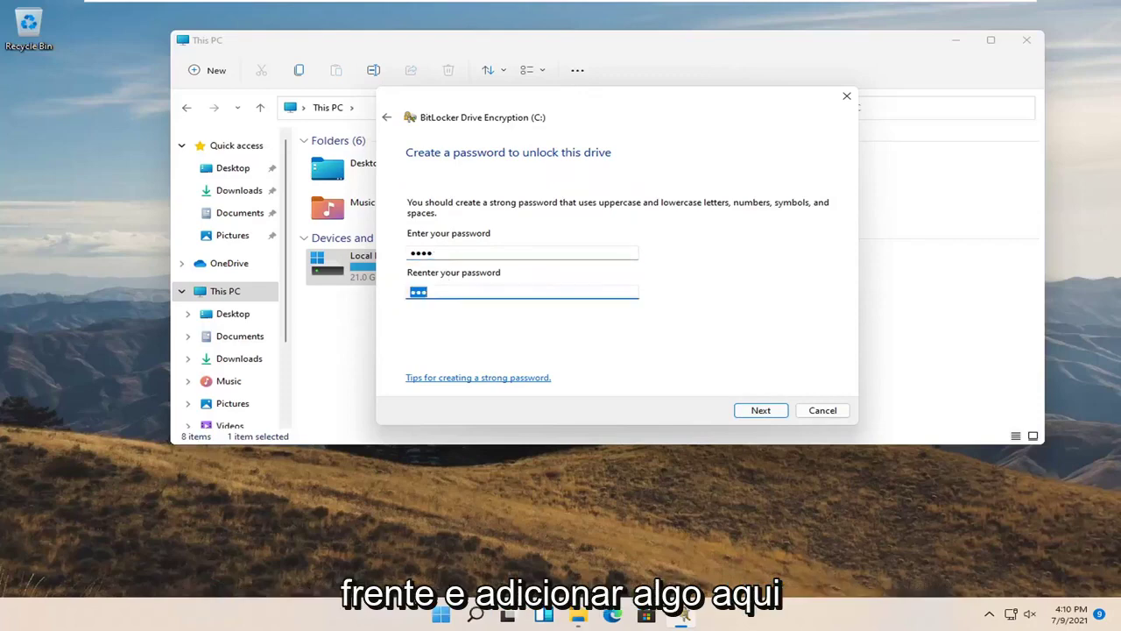
key(End)
text(a)
click(759, 415)
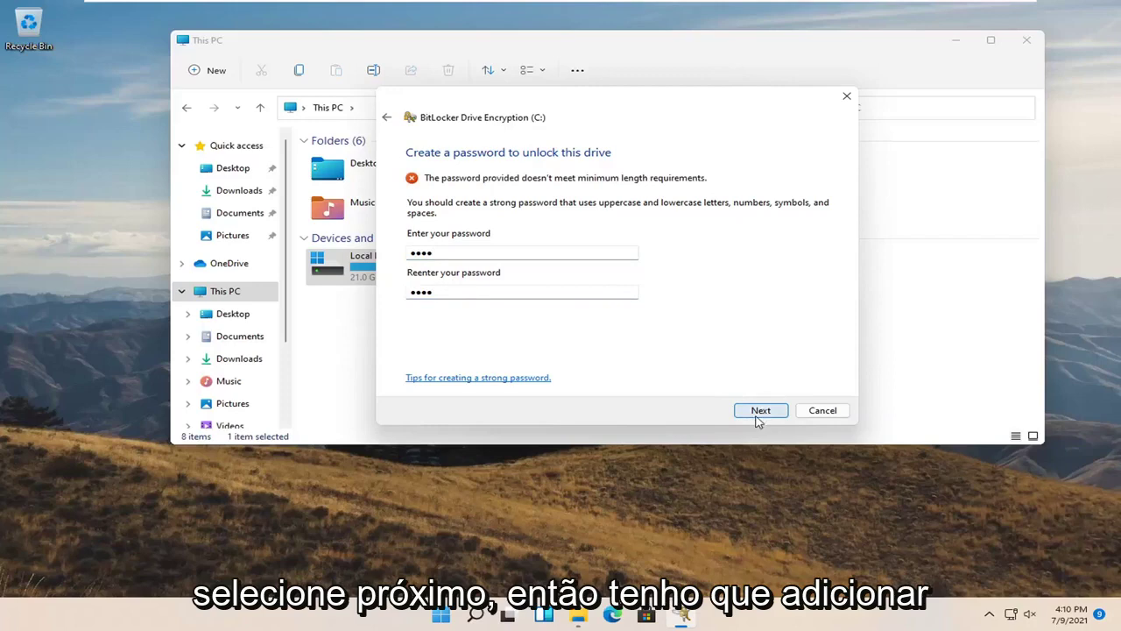
Replace both password fields with a longer password and continue to the recovery key backup
key(Tab)
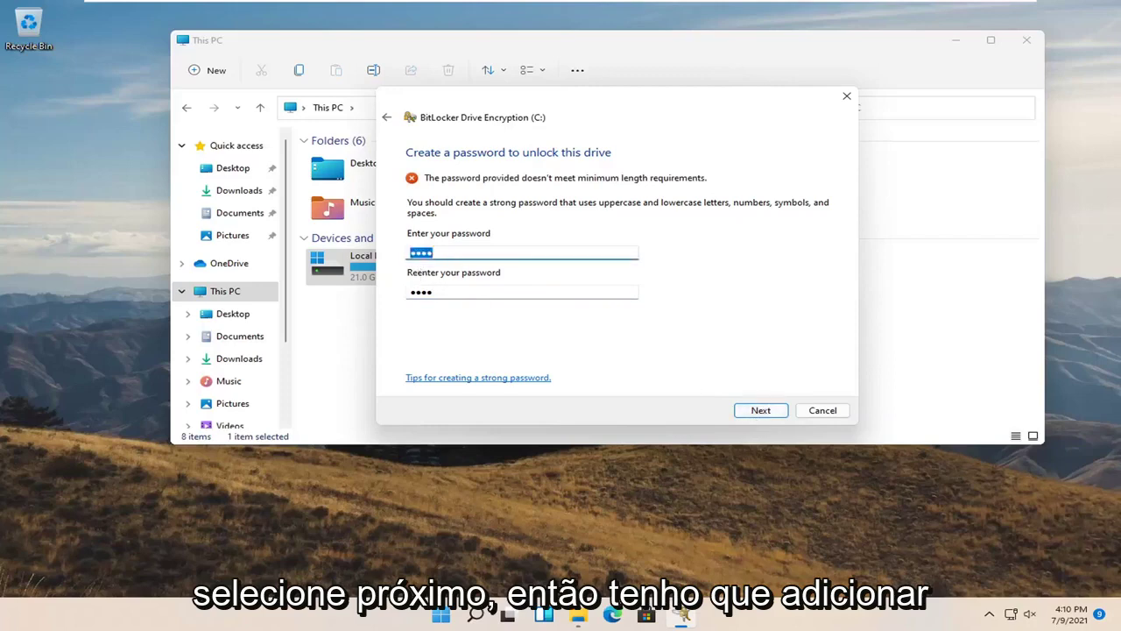
key(End)
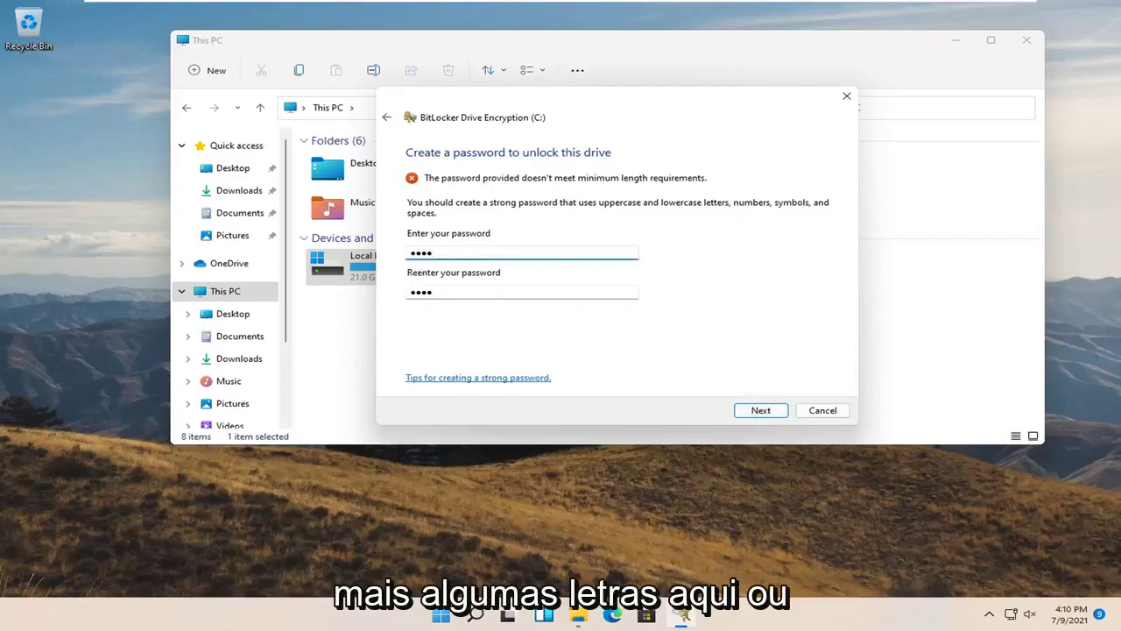
key(ctrl+a)
text(aaa)
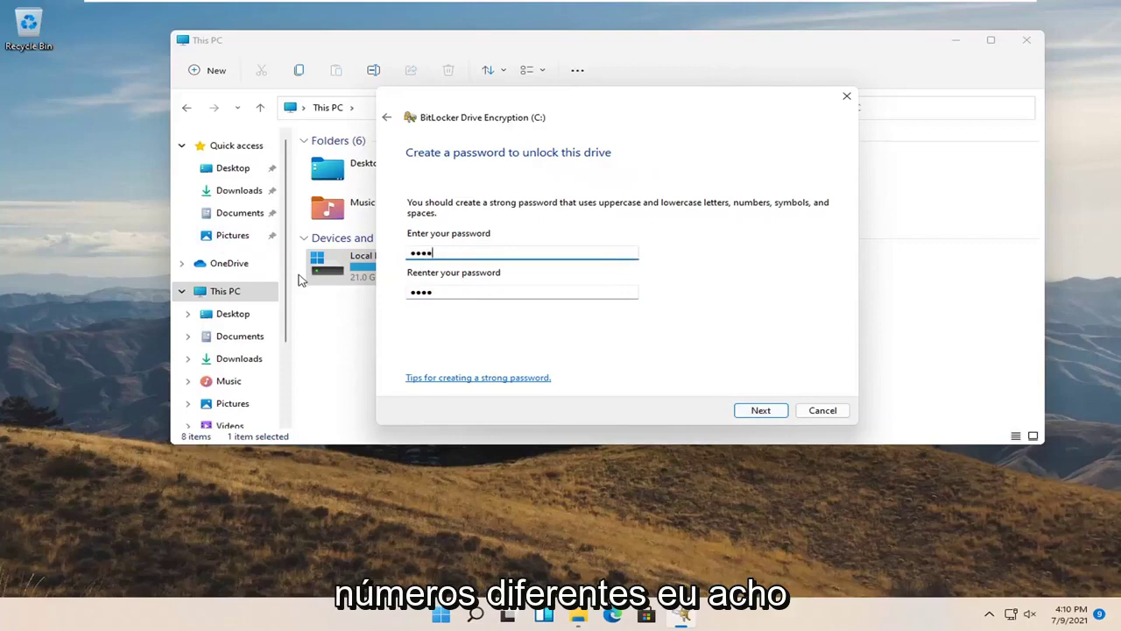
text(aaaaaaa)
click(410, 294)
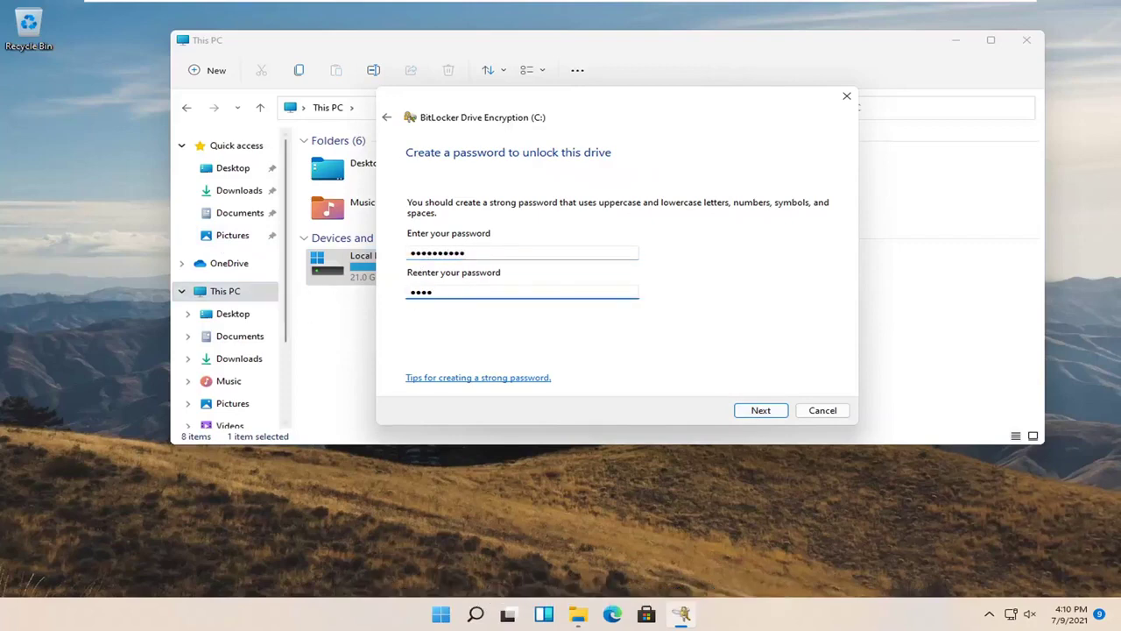
key(ctrl+a)
text(aa)
click(758, 412)
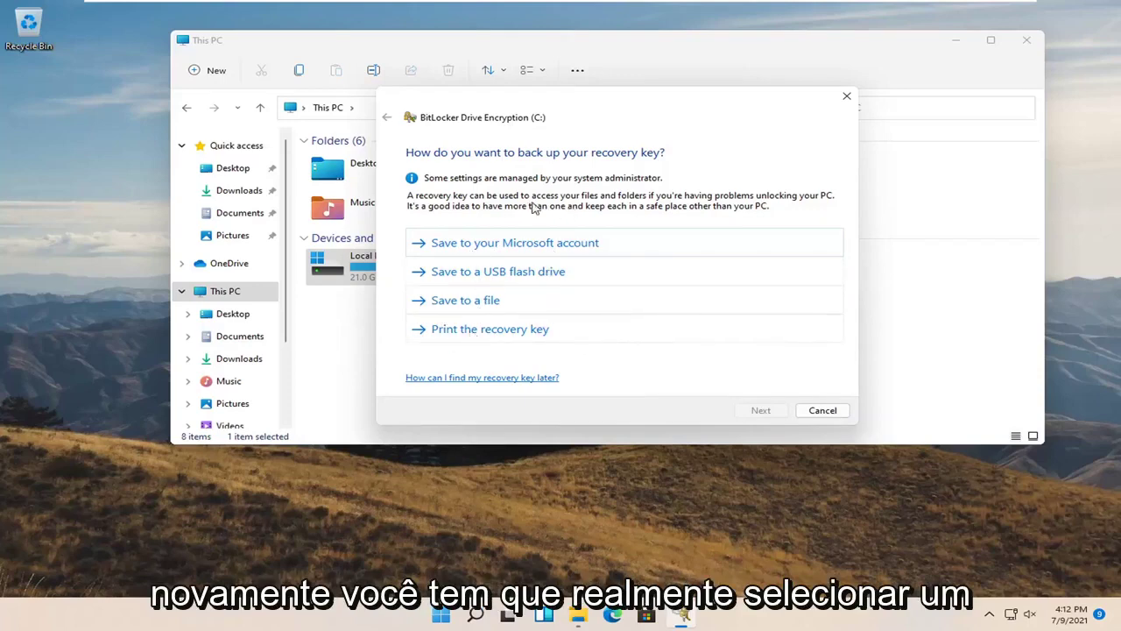
Print the recovery key with Microsoft Print to PDF and save the PDF on the Desktop
click(501, 331)
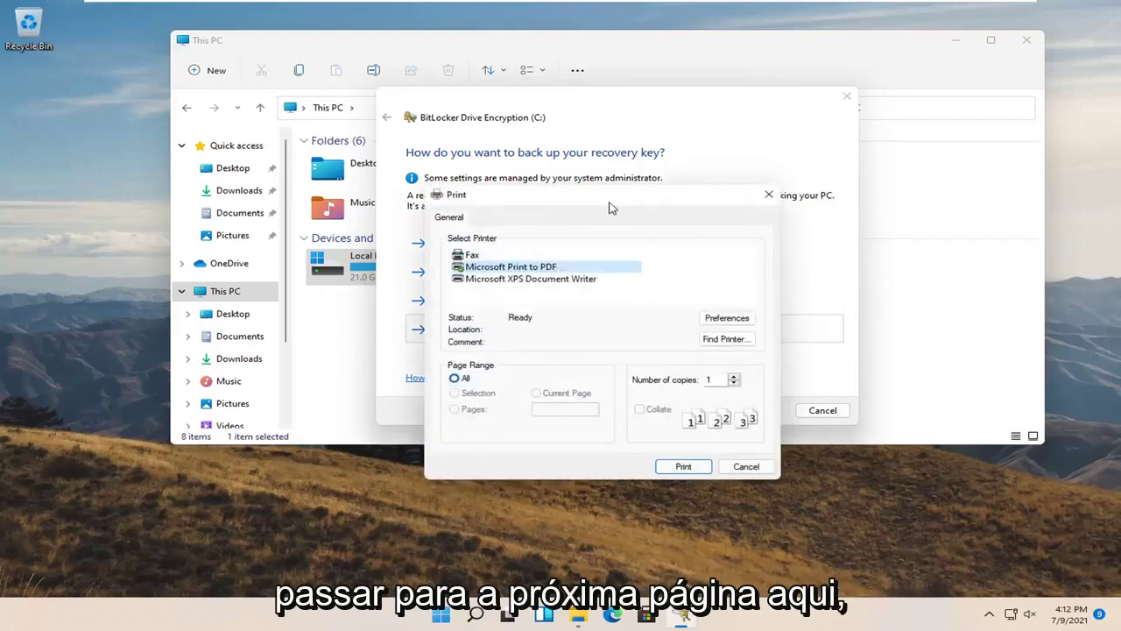
drag(610, 200, 564, 169)
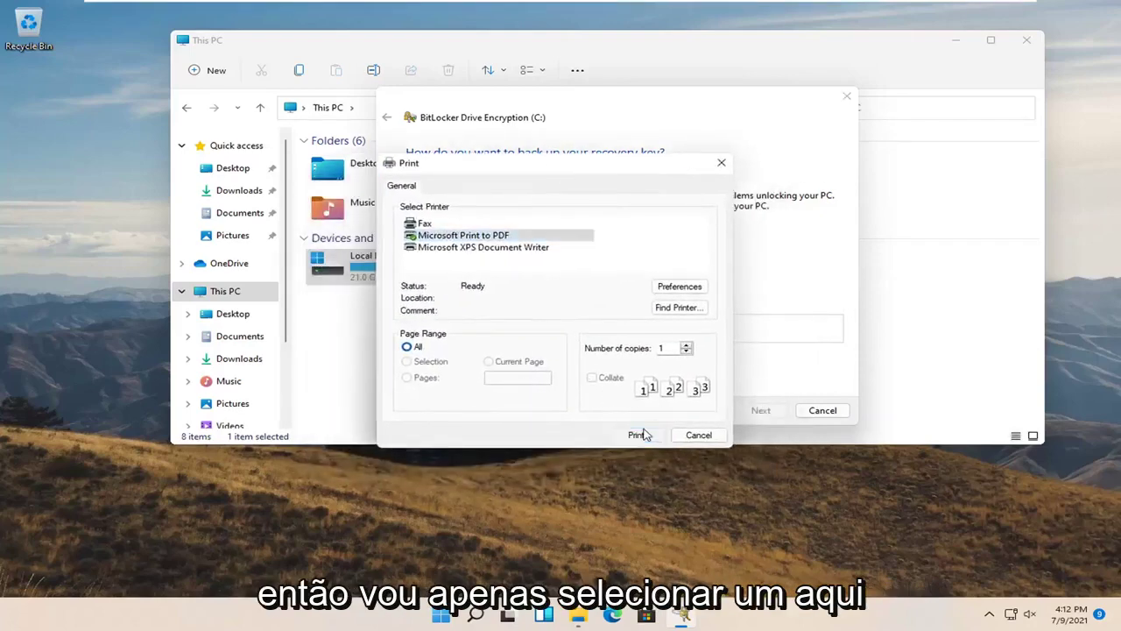
click(638, 433)
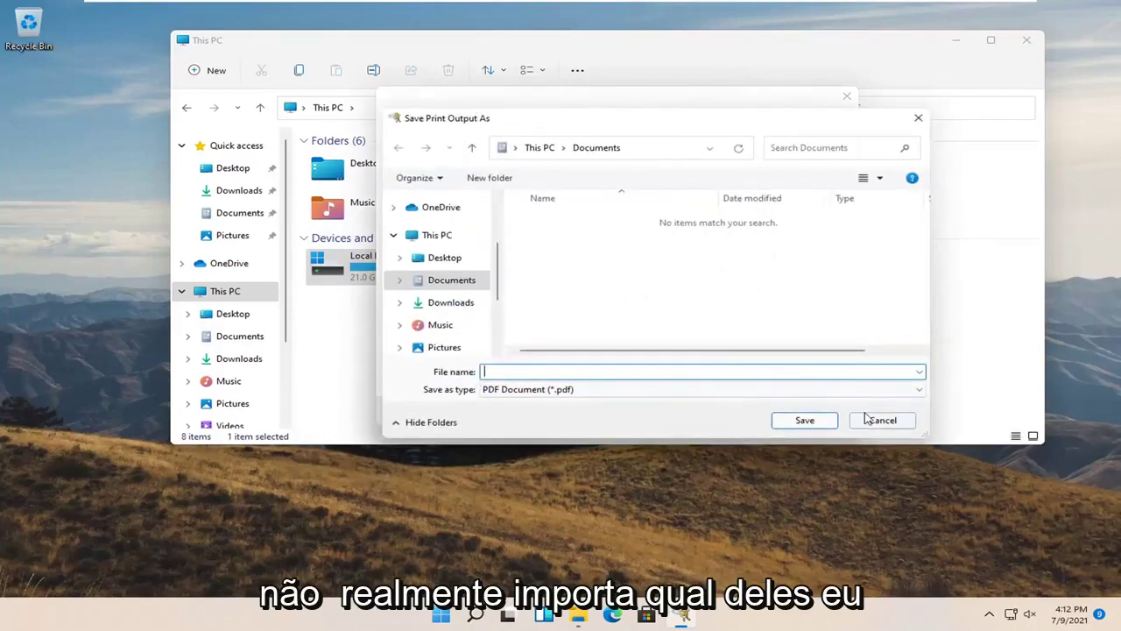
click(443, 258)
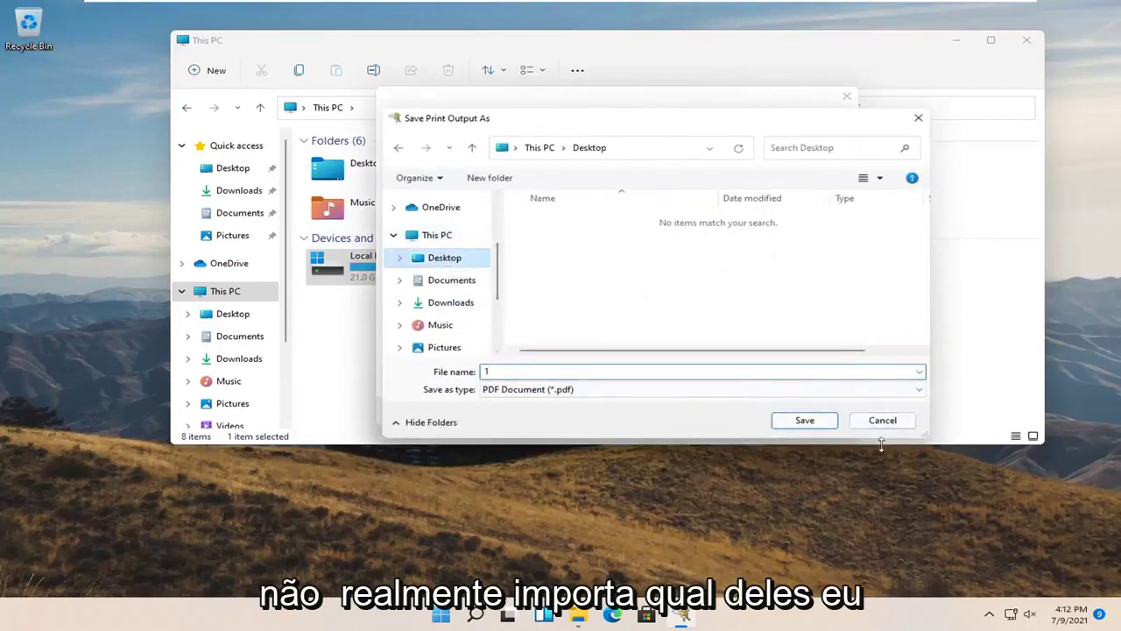
click(823, 425)
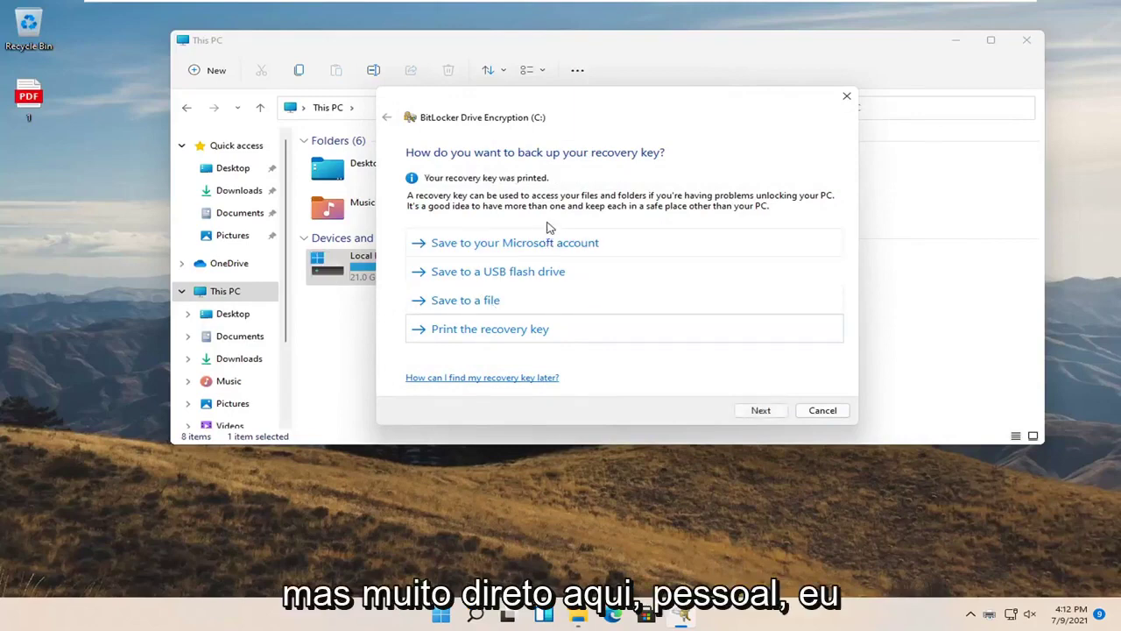
click(7, 111)
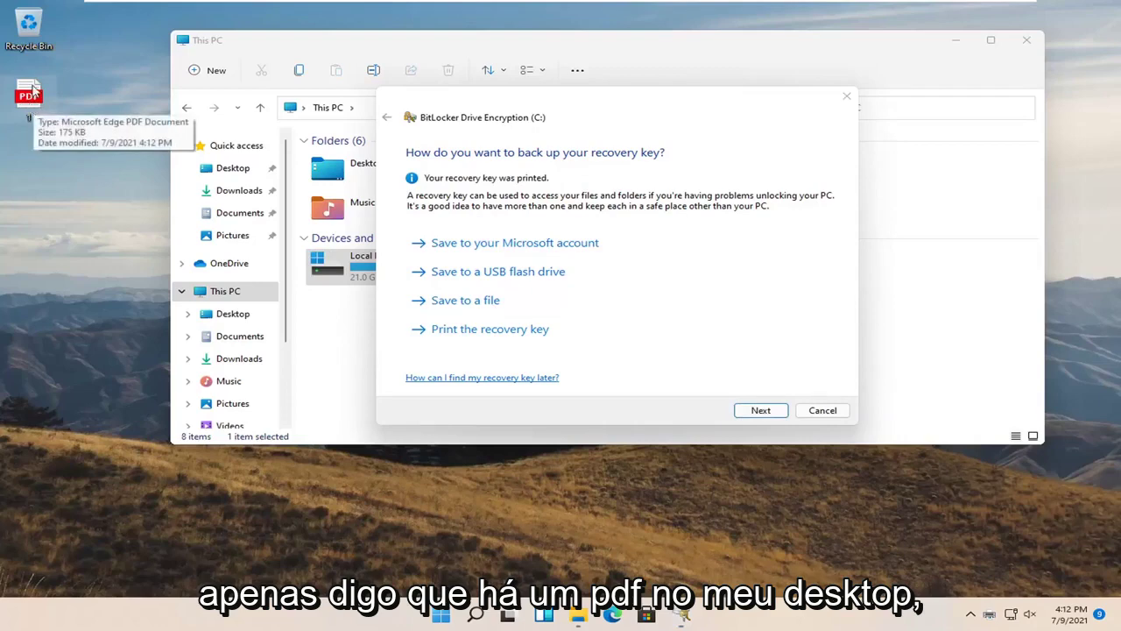
double_click(35, 99)
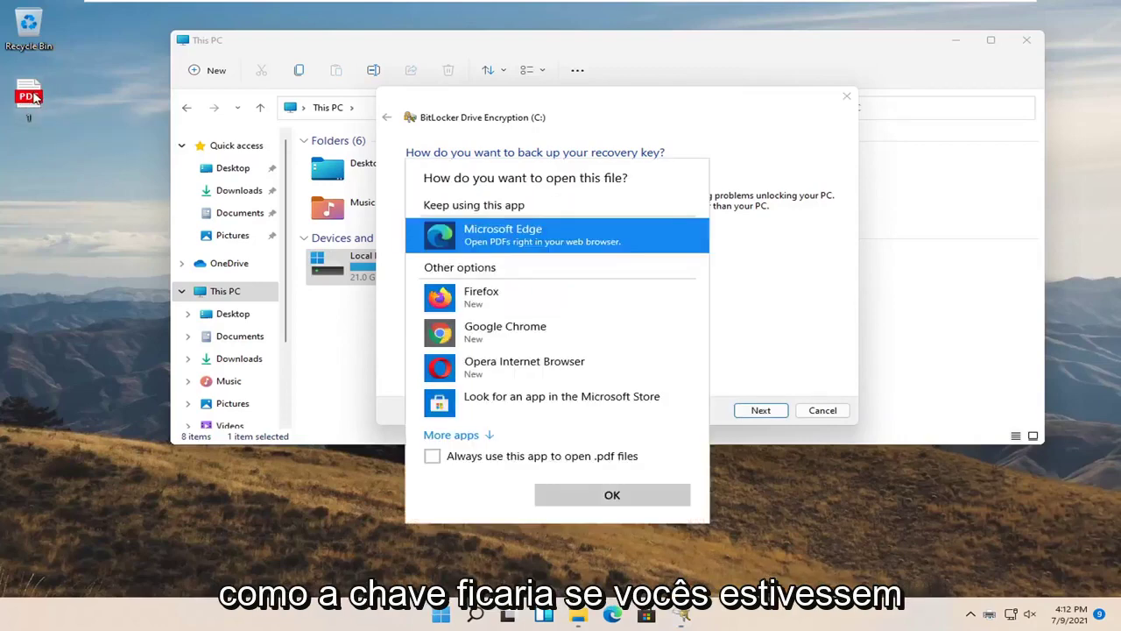
click(560, 496)
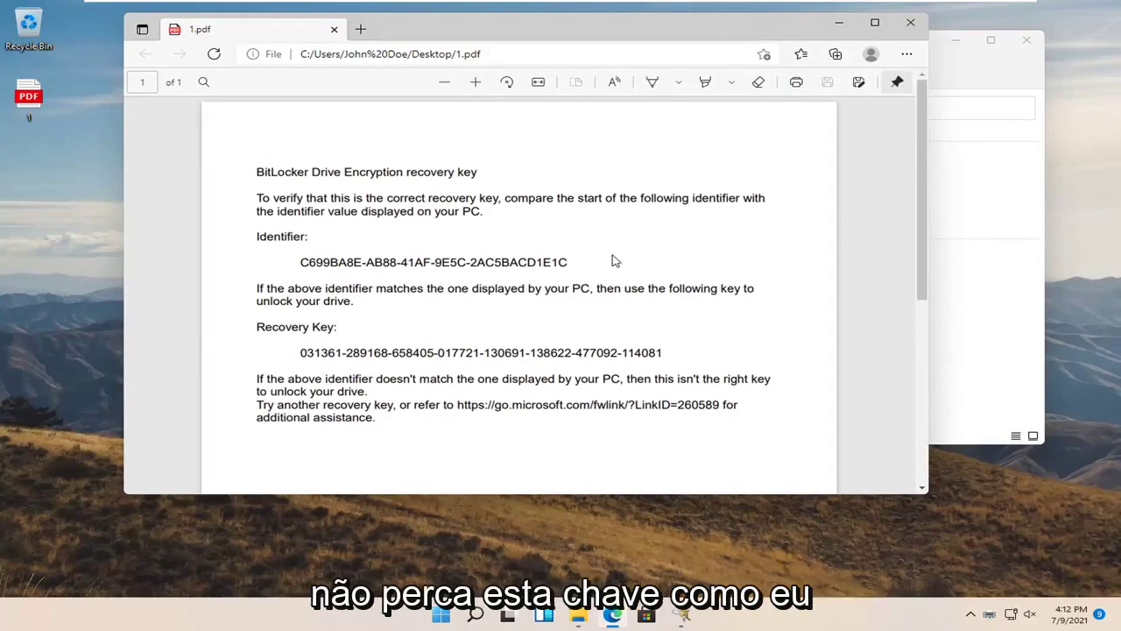
scroll(611, 263, down, 3)
scroll(599, 273, up, 3)
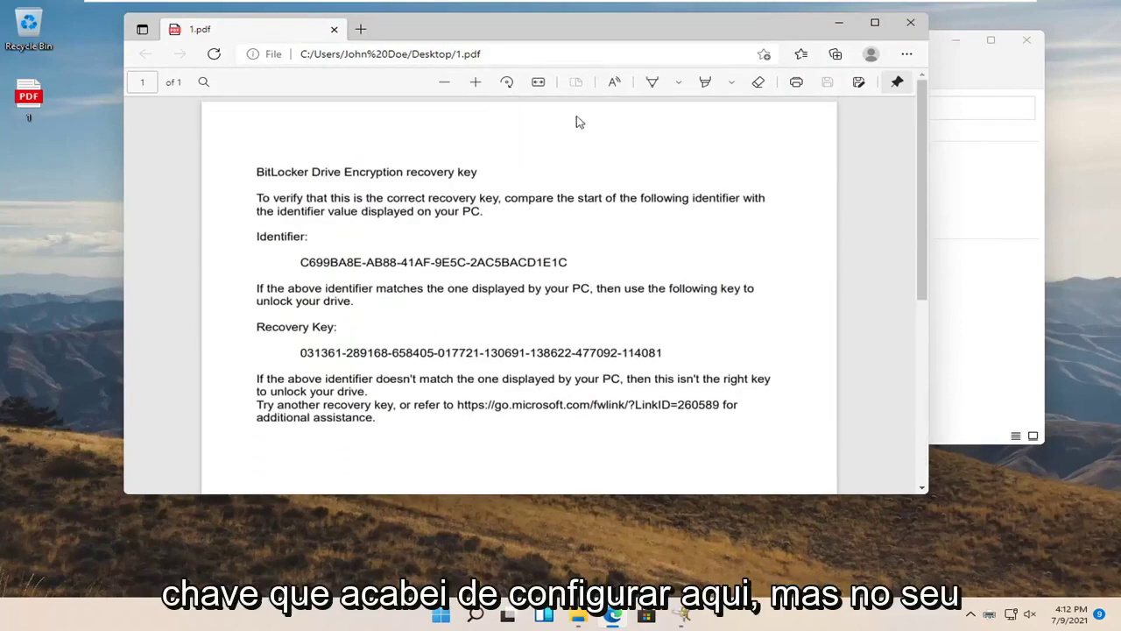
drag(577, 39, 645, 75)
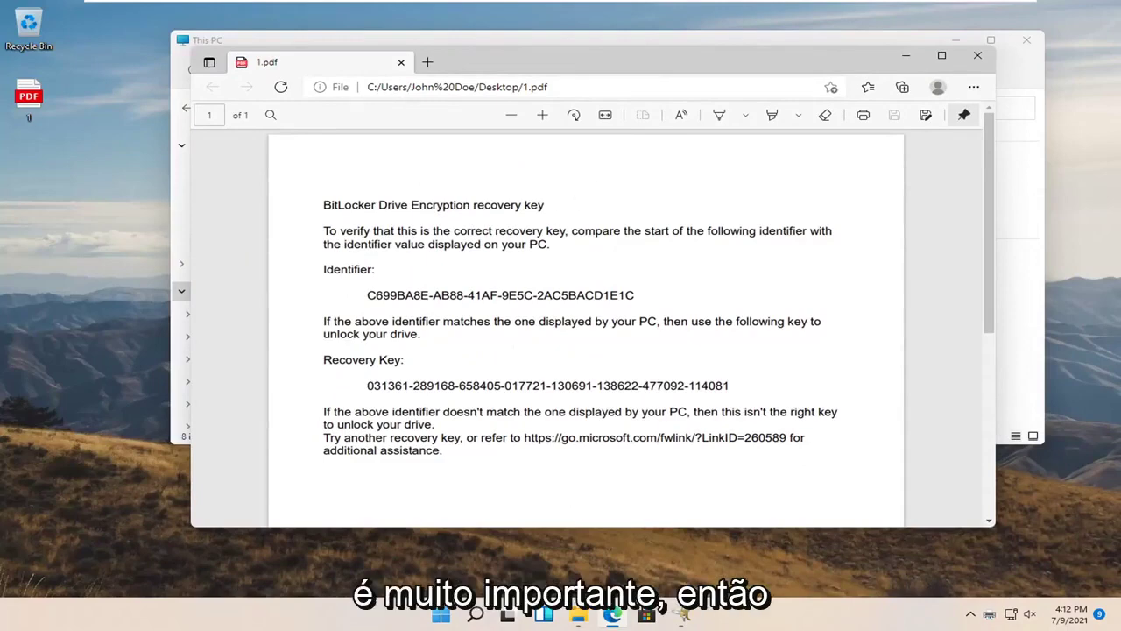
Close the recovery key PDF and continue past the backup page
click(978, 55)
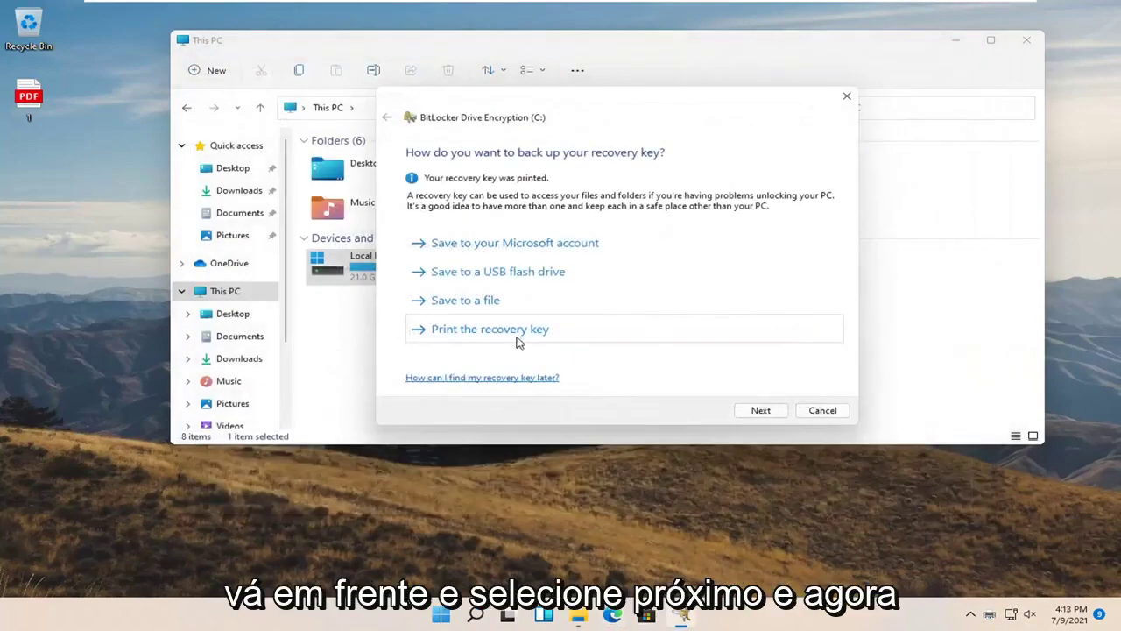
click(762, 413)
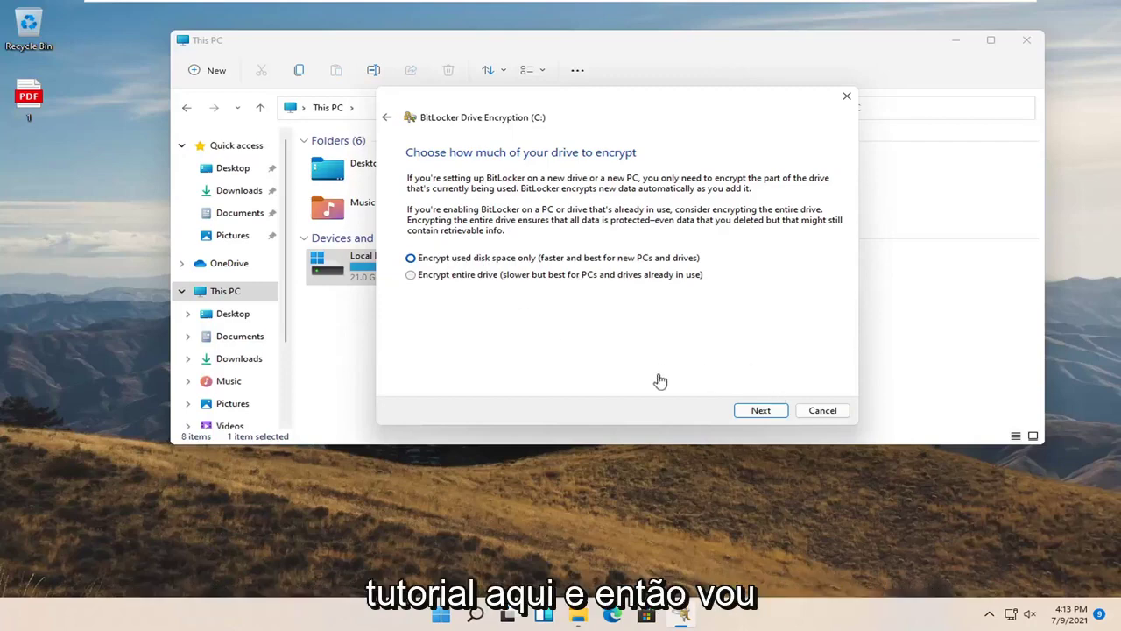
Keep 'Encrypt used disk space only' and 'New encryption mode', advancing through both pages
click(761, 412)
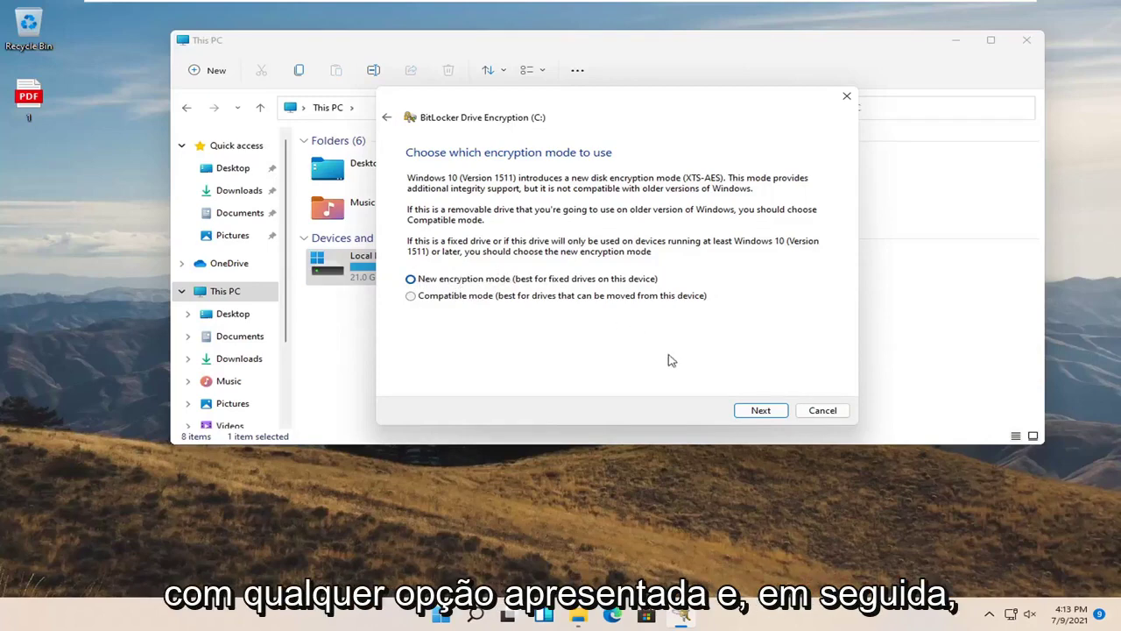
click(759, 410)
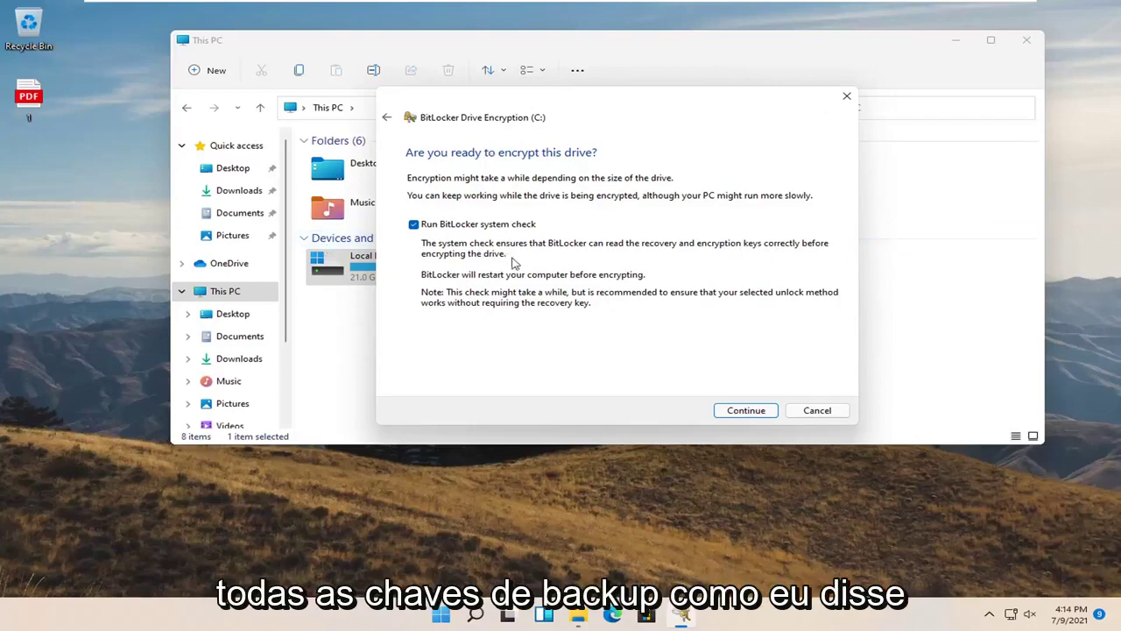
Start encrypting drive C:, close This PC, and restart Windows from the Start button's context menu
click(750, 413)
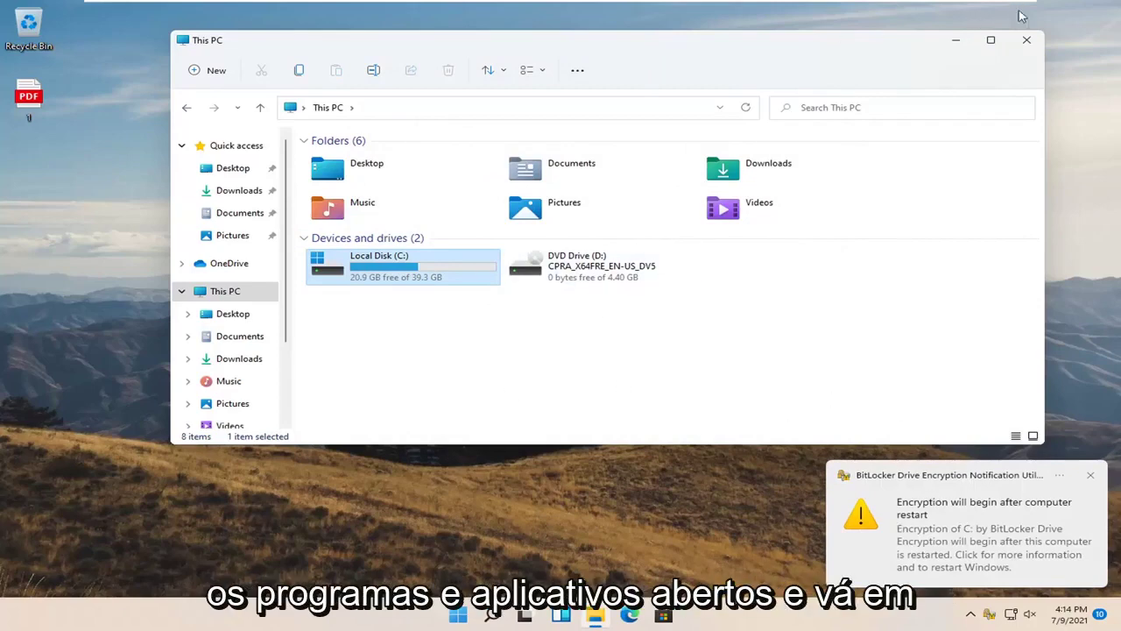
click(1027, 39)
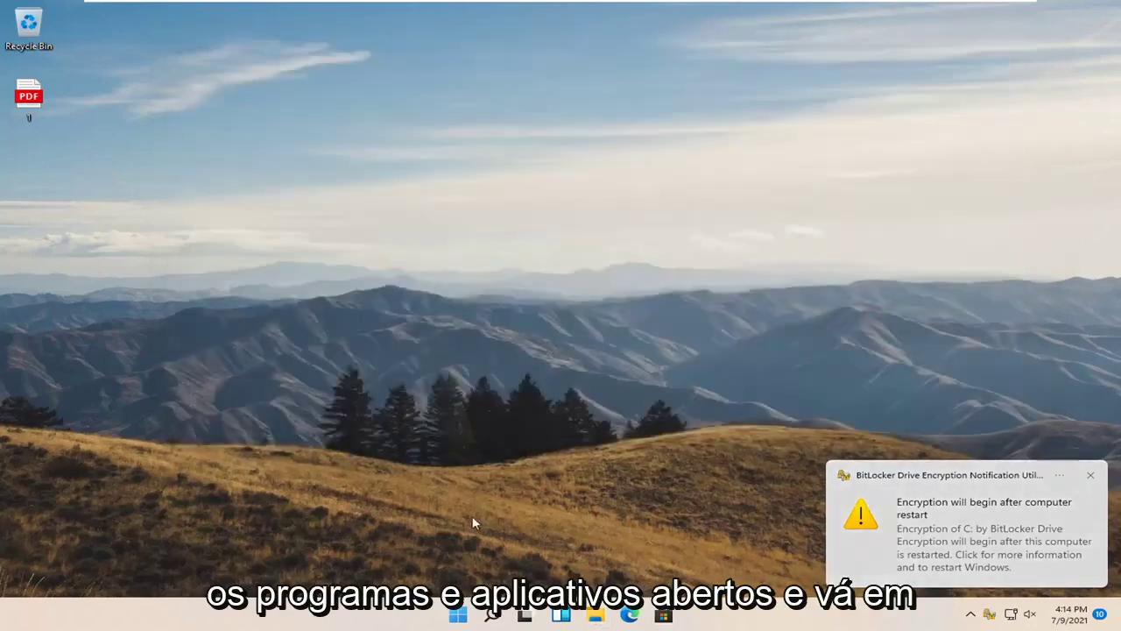
right_click(457, 615)
mouse_move(529, 559)
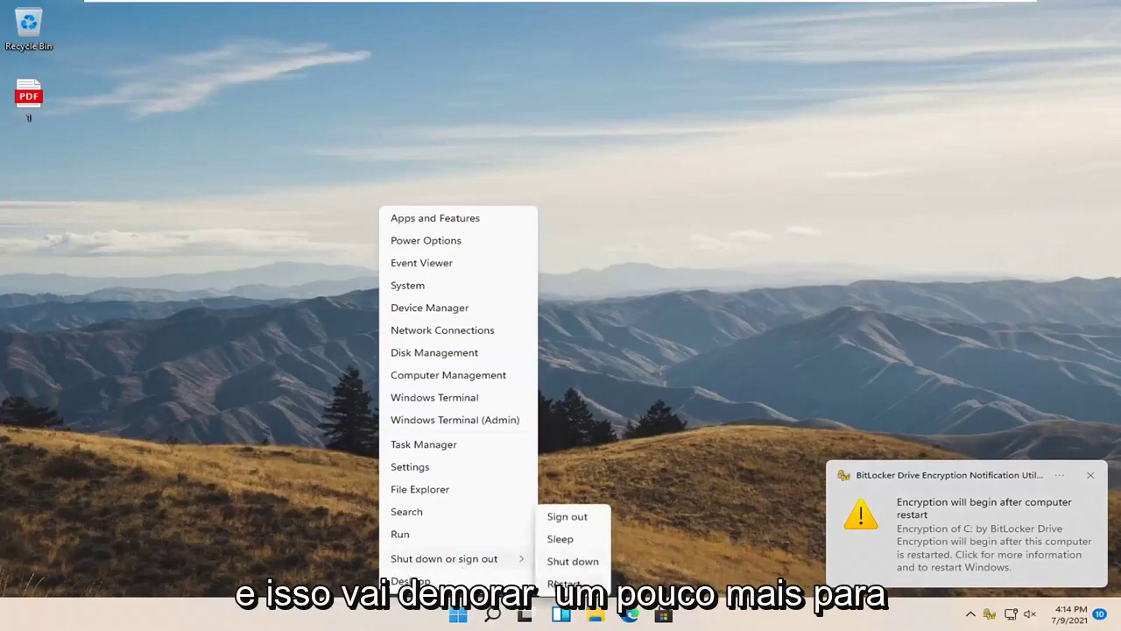
click(561, 583)
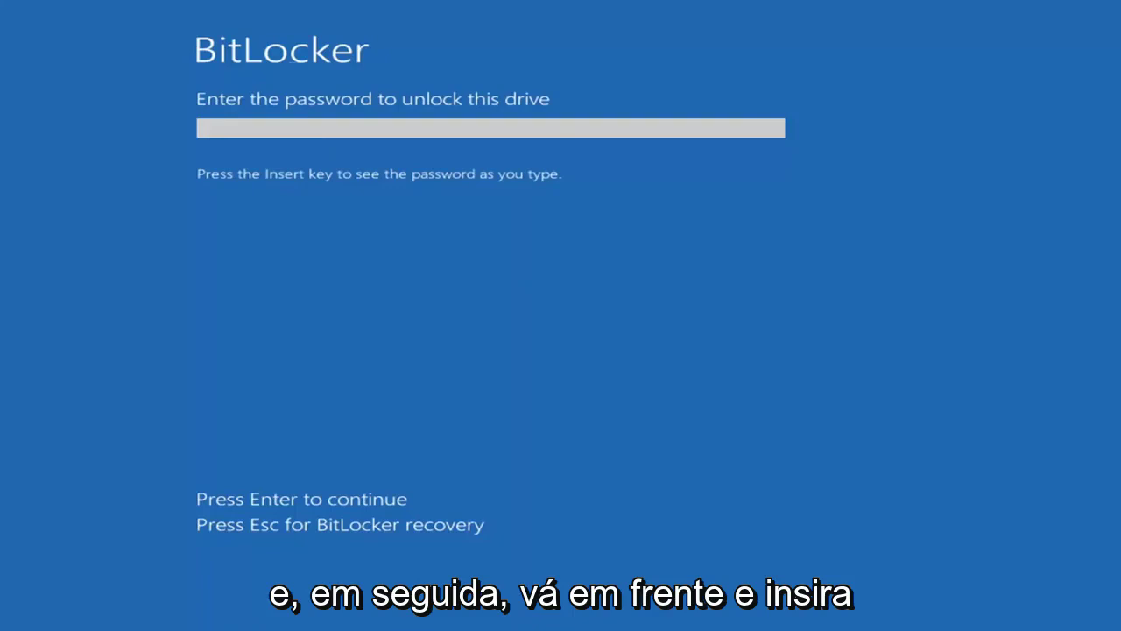
Enter the BitLocker startup password at the pre-boot screen to unlock drive C:
text(•)
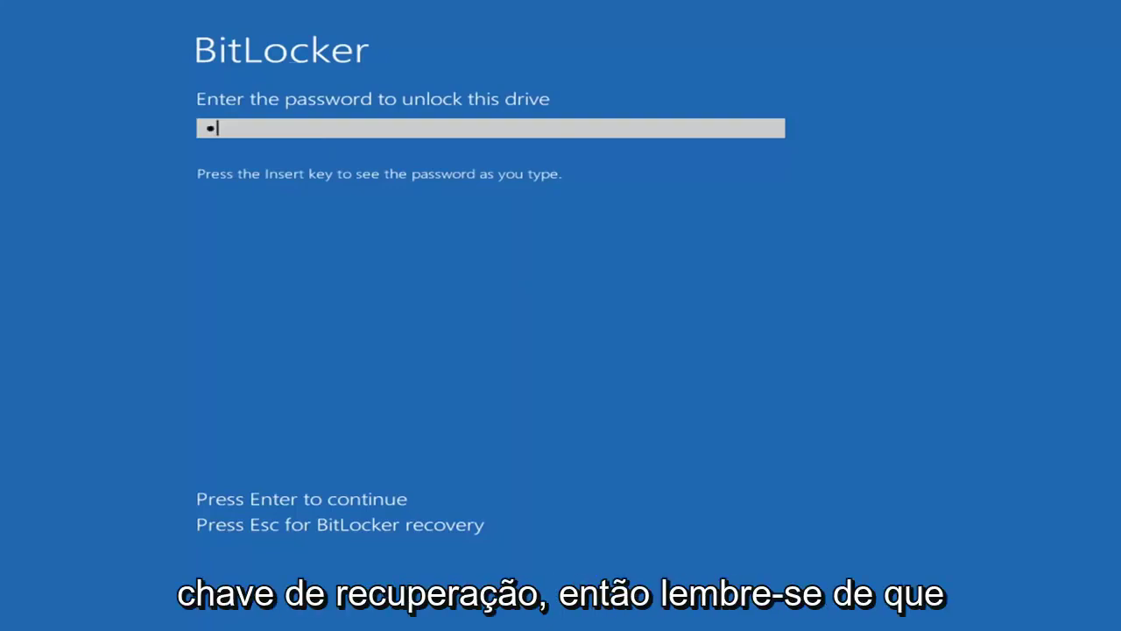
text(•••)
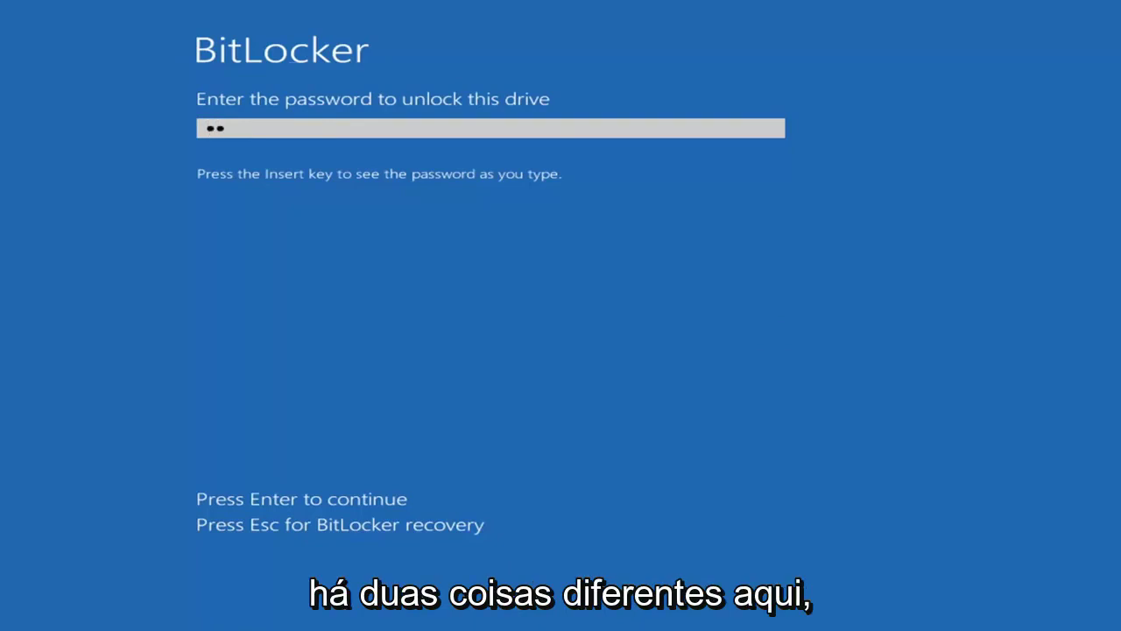
text(••••••)
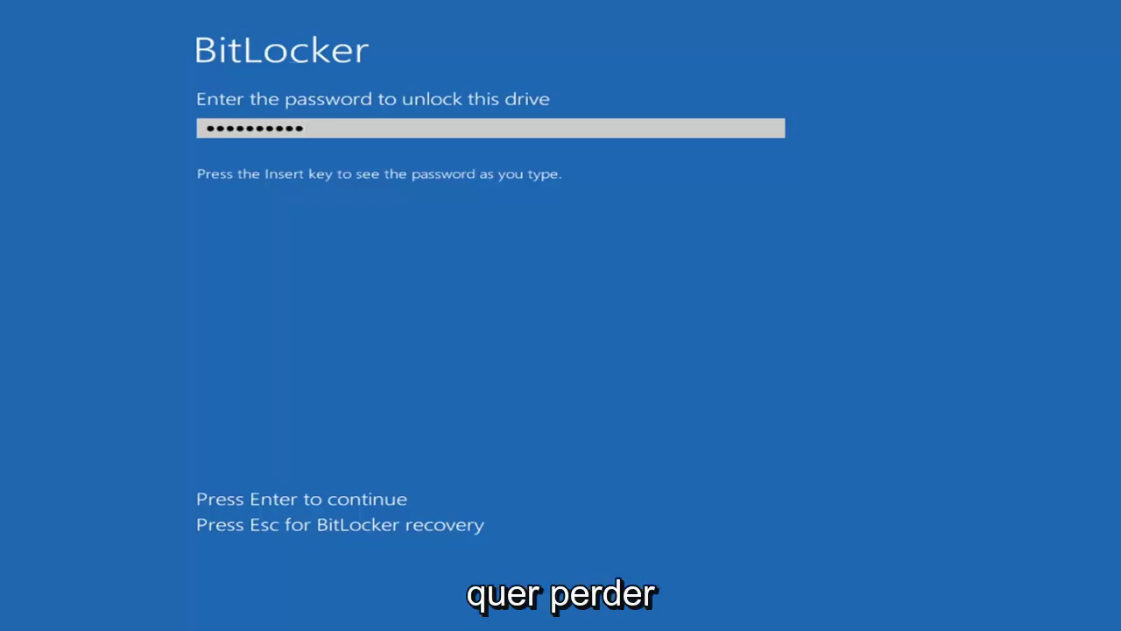
key(Return)
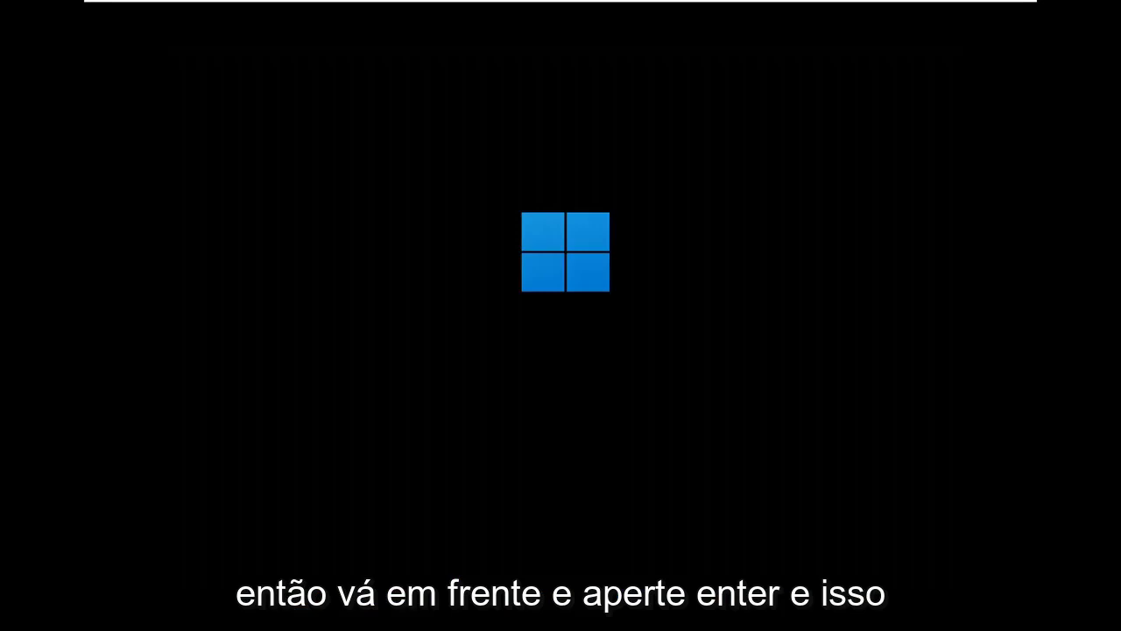